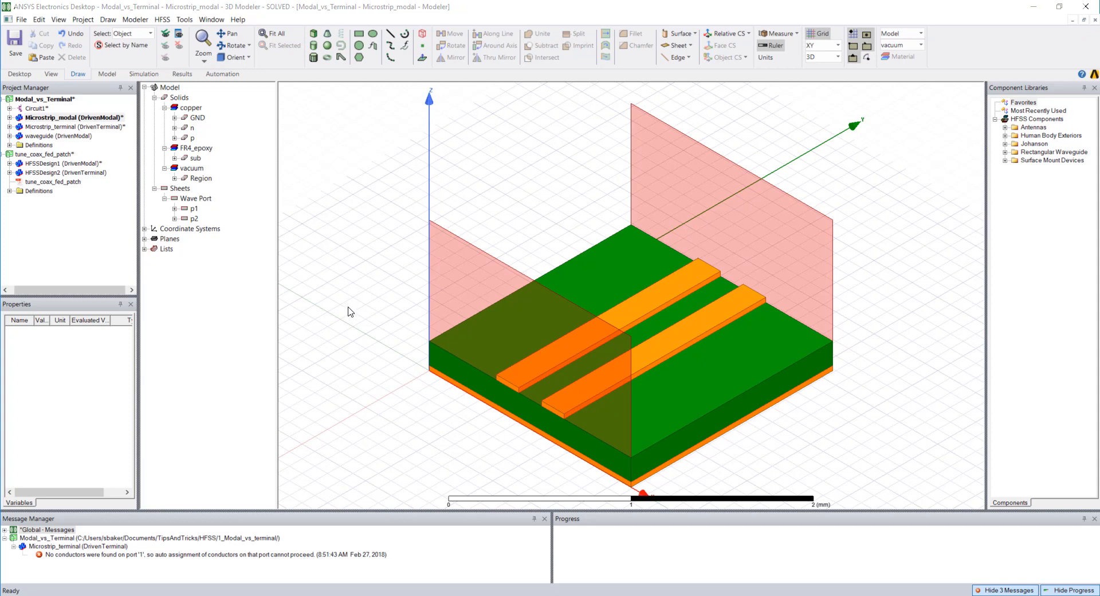
Review the solution type options of the Microstrip_modal design and leave them without making a change.
{"action": "left_click", "coordinate": [163, 19]}
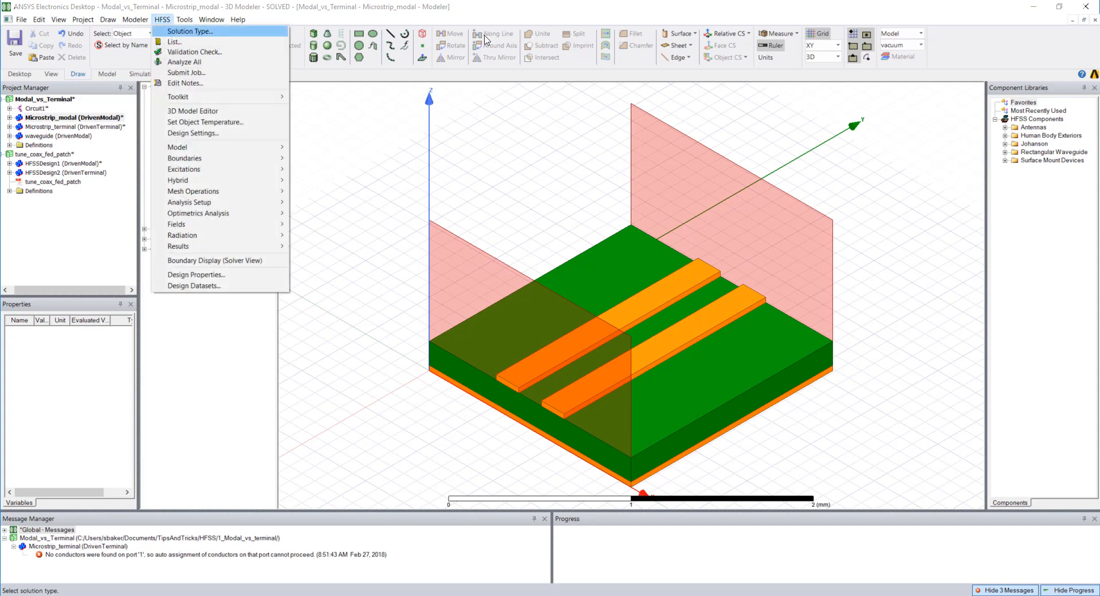
{"action": "left_click", "coordinate": [172, 32]}
{"action": "left_click_drag", "start_coordinate": [538, 181], "coordinate": [313, 139]}
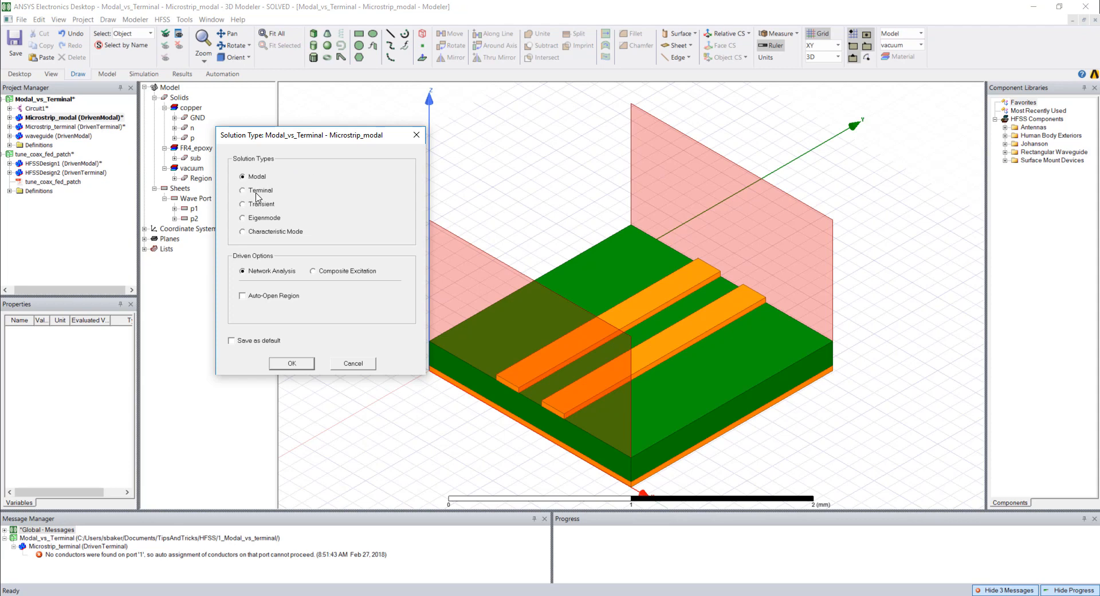
{"action": "left_click", "coordinate": [352, 363]}
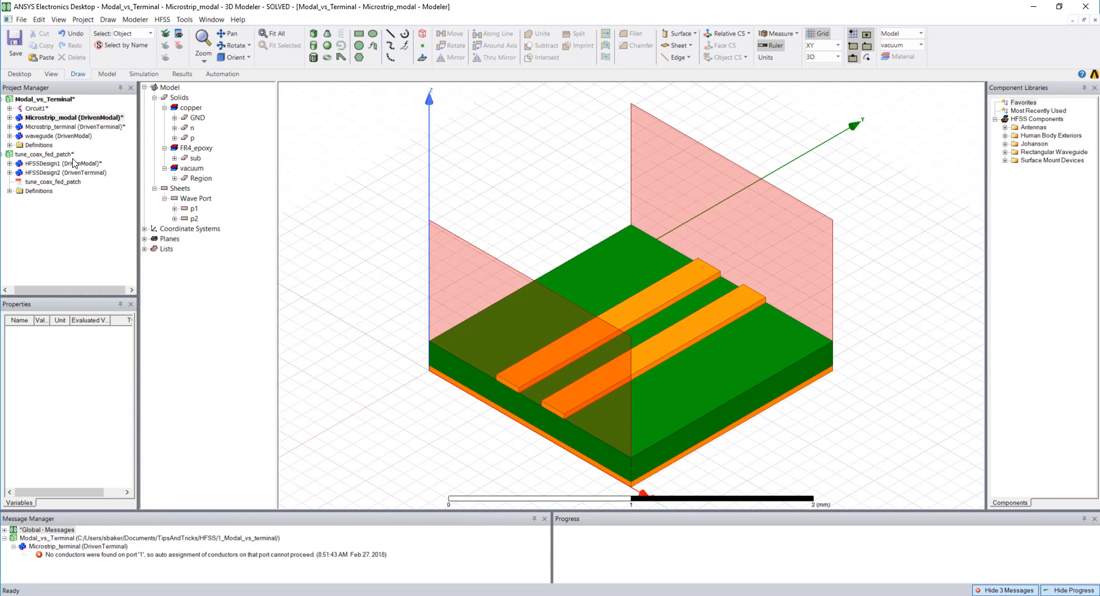
Examine the general wave port settings of excitation 1 in the Microstrip_modal design, including its modes and integration lines.
{"action": "left_click", "coordinate": [9, 117]}
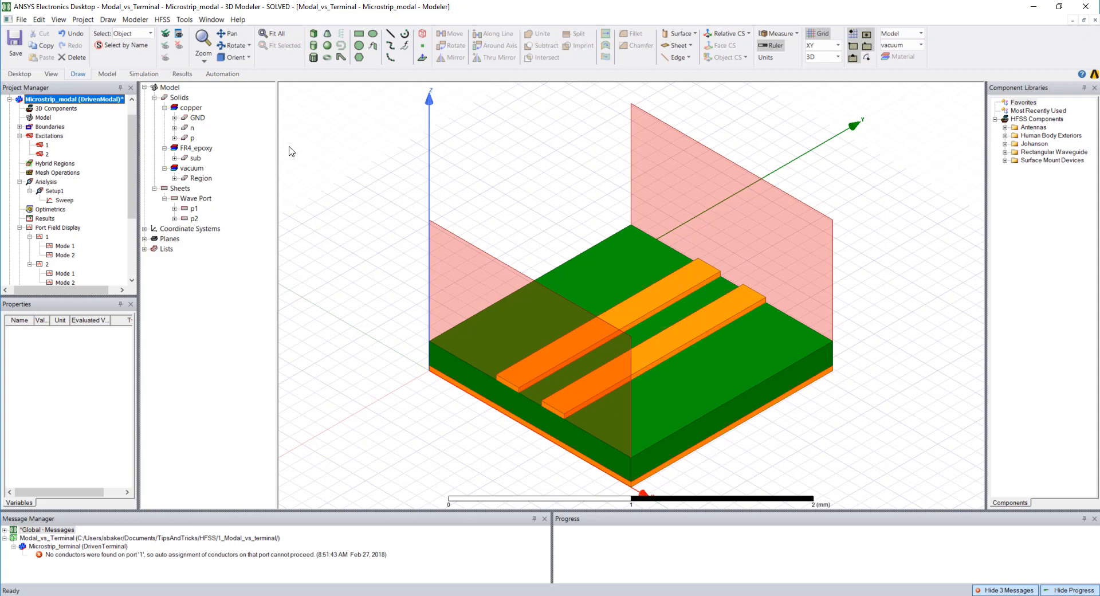
{"action": "left_click", "coordinate": [47, 145]}
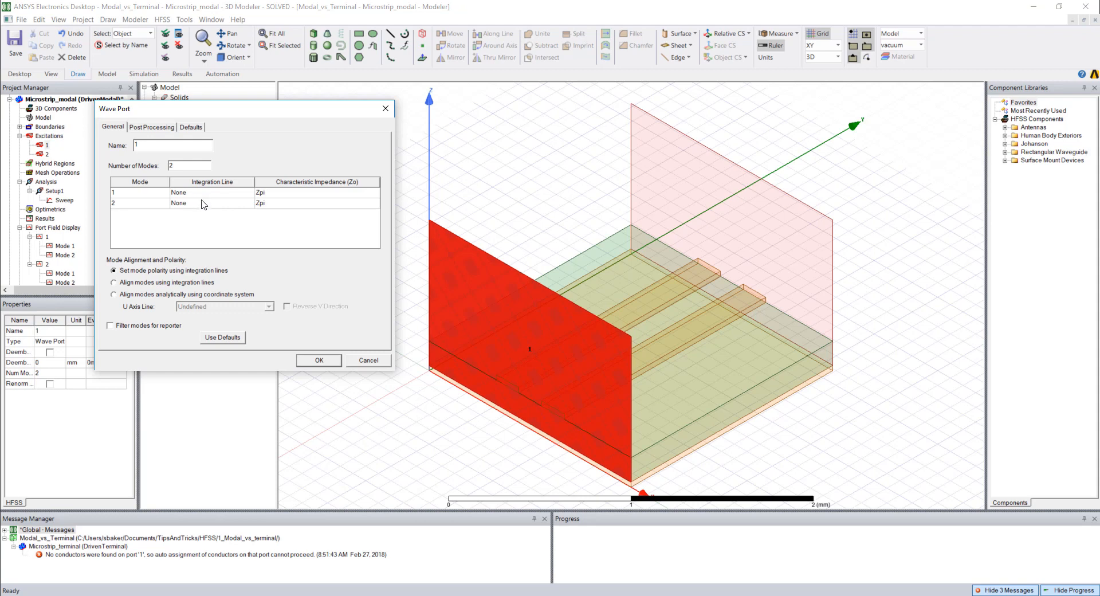
{"action": "left_click", "coordinate": [369, 361]}
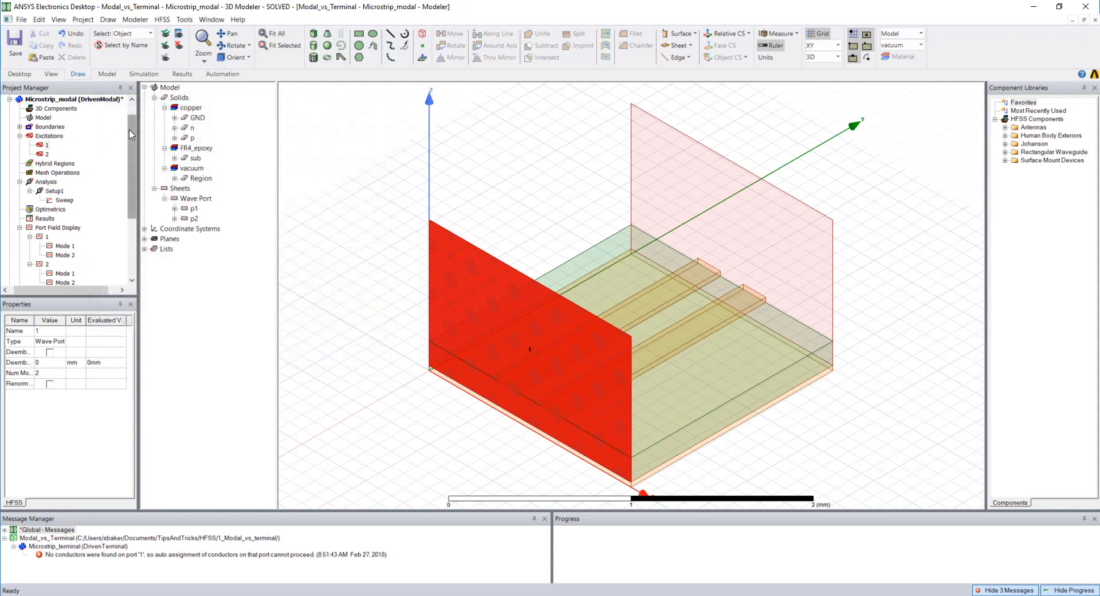
In Microstrip_terminal, review the reference conductor options for auto-assigning port 1's terminals without applying them, and inspect terminal p_T1's properties.
{"action": "scroll", "coordinate": [64, 222], "scroll_direction": "down", "scroll_amount": 4}
{"action": "left_click", "coordinate": [9, 209]}
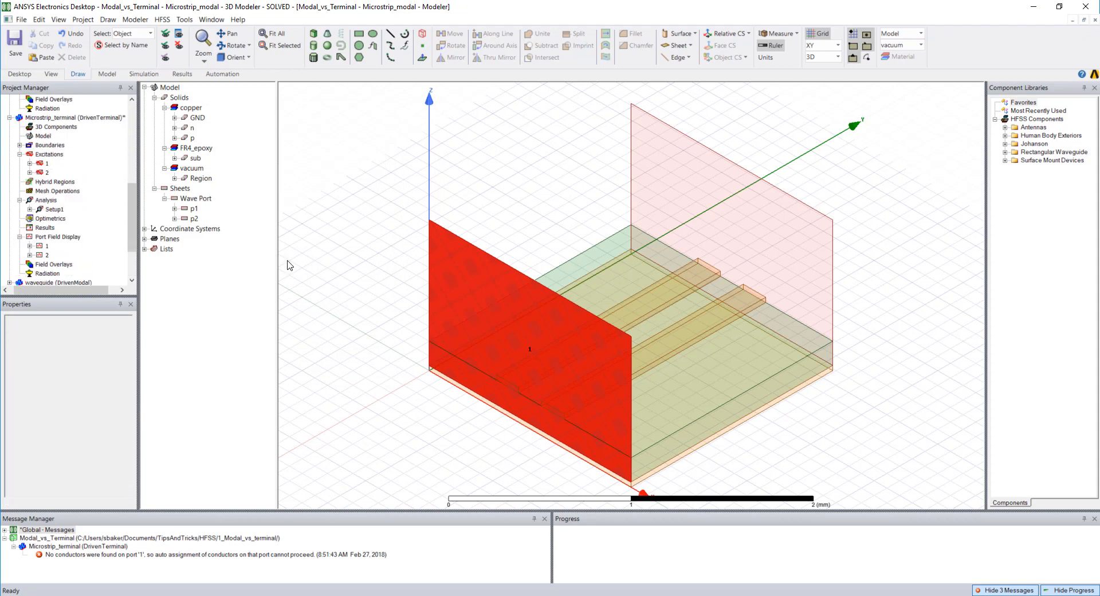
{"action": "right_click", "coordinate": [40, 163]}
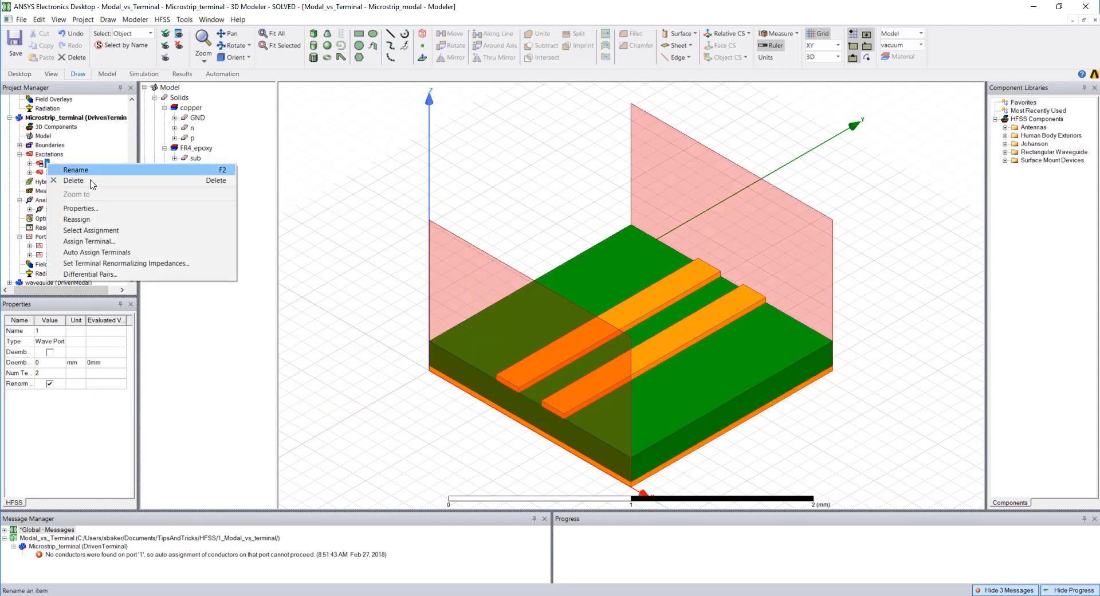
{"action": "left_click", "coordinate": [112, 252]}
{"action": "left_click_drag", "start_coordinate": [531, 144], "coordinate": [300, 118]}
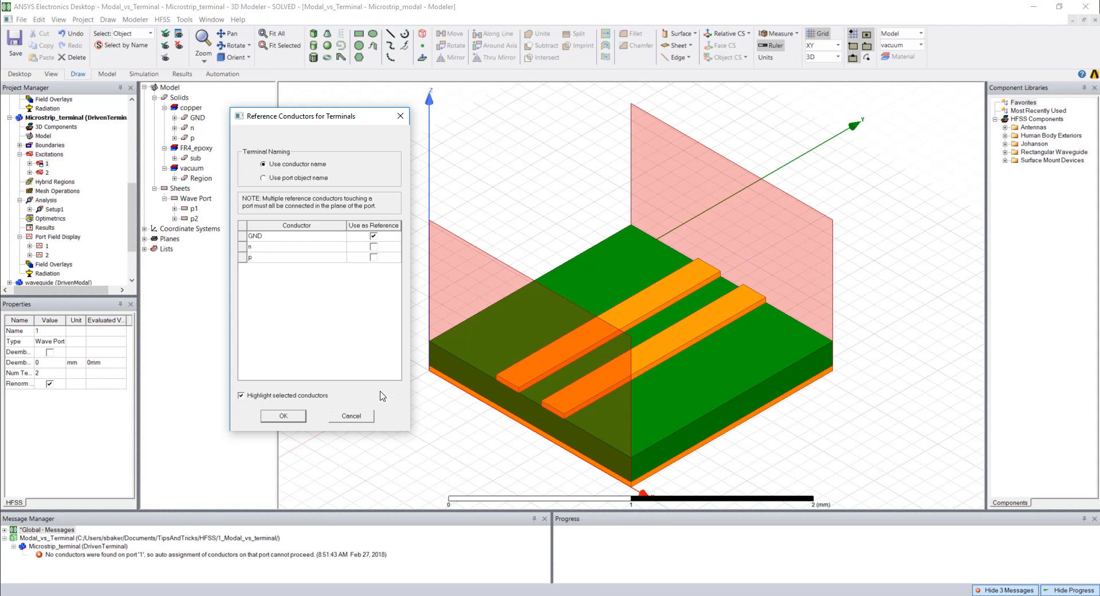
{"action": "left_click", "coordinate": [349, 417]}
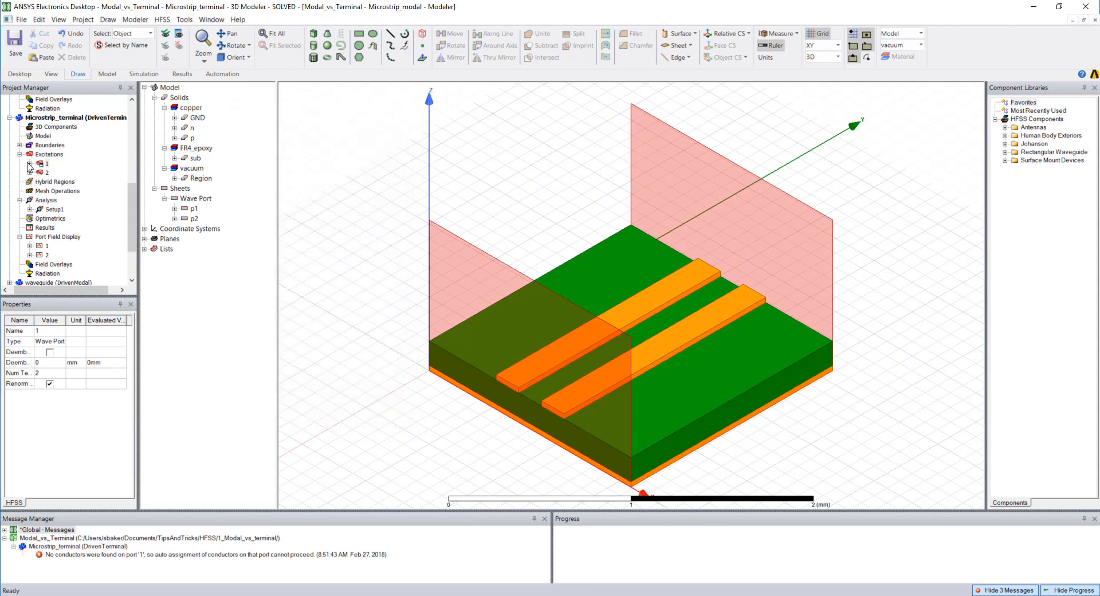
{"action": "left_click", "coordinate": [30, 163]}
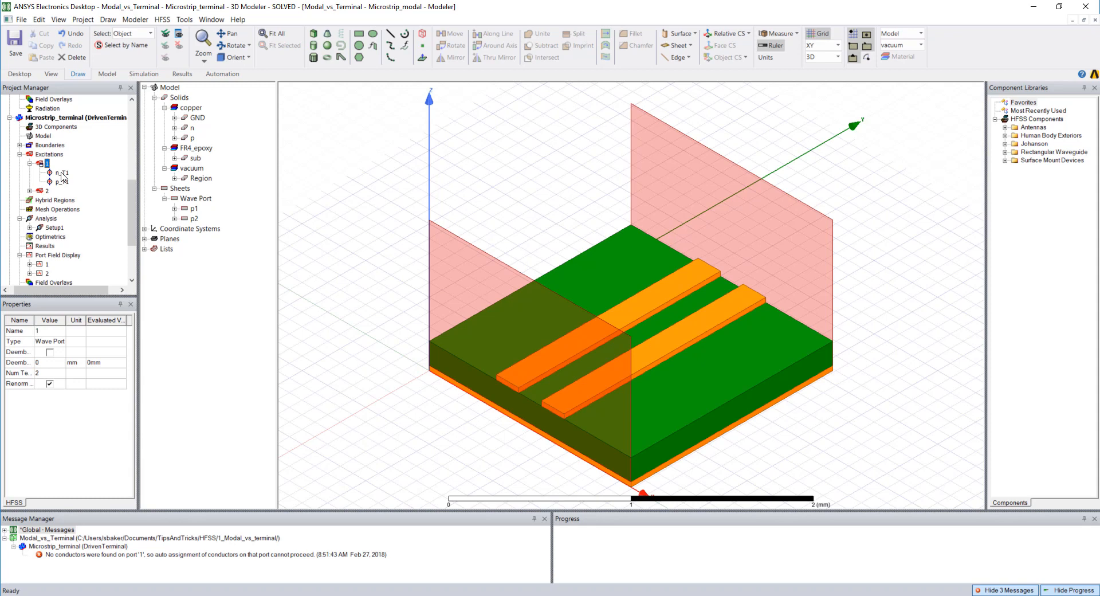
{"action": "left_click", "coordinate": [62, 182]}
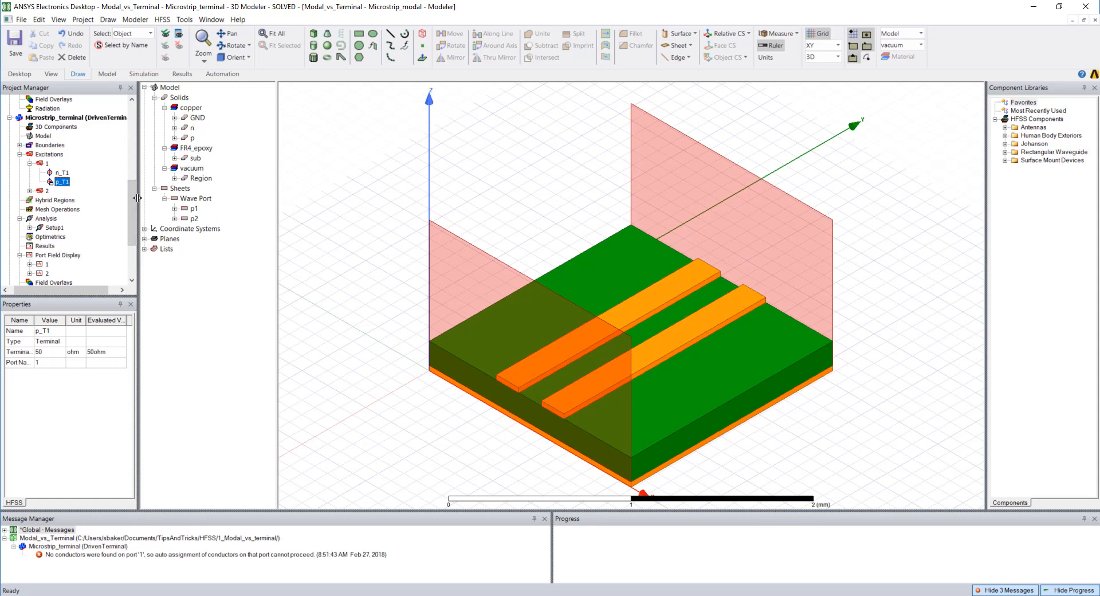
Display the port 1 fields of terminals n_T1 and p_T1 in Microstrip_terminal and examine each near the traces.
{"action": "left_click", "coordinate": [92, 117]}
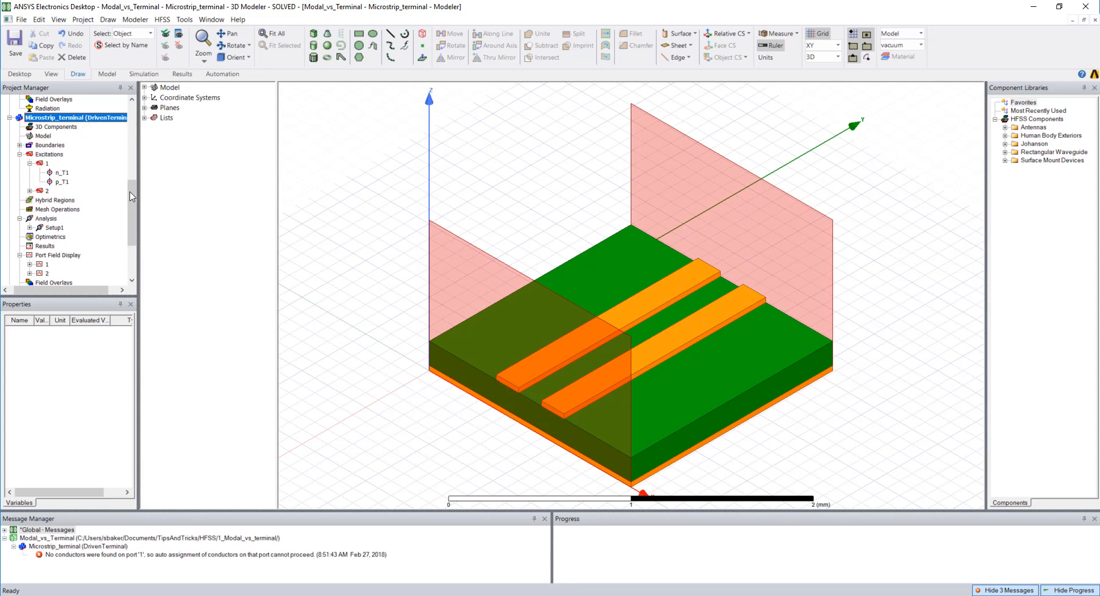
{"action": "left_click_drag", "start_coordinate": [132, 196], "coordinate": [131, 215]}
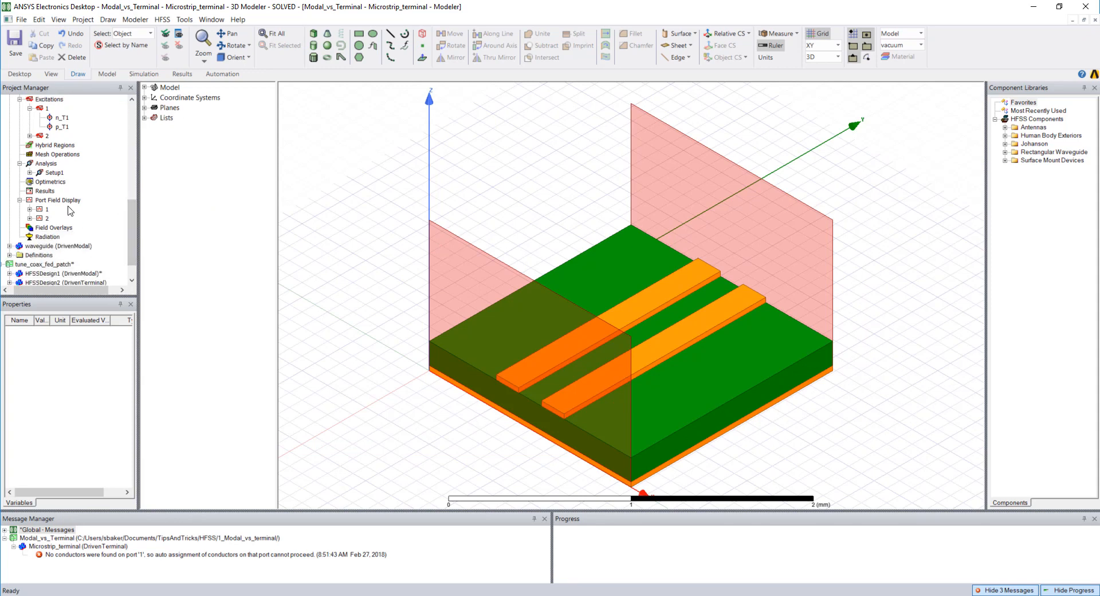
{"action": "left_click", "coordinate": [30, 209]}
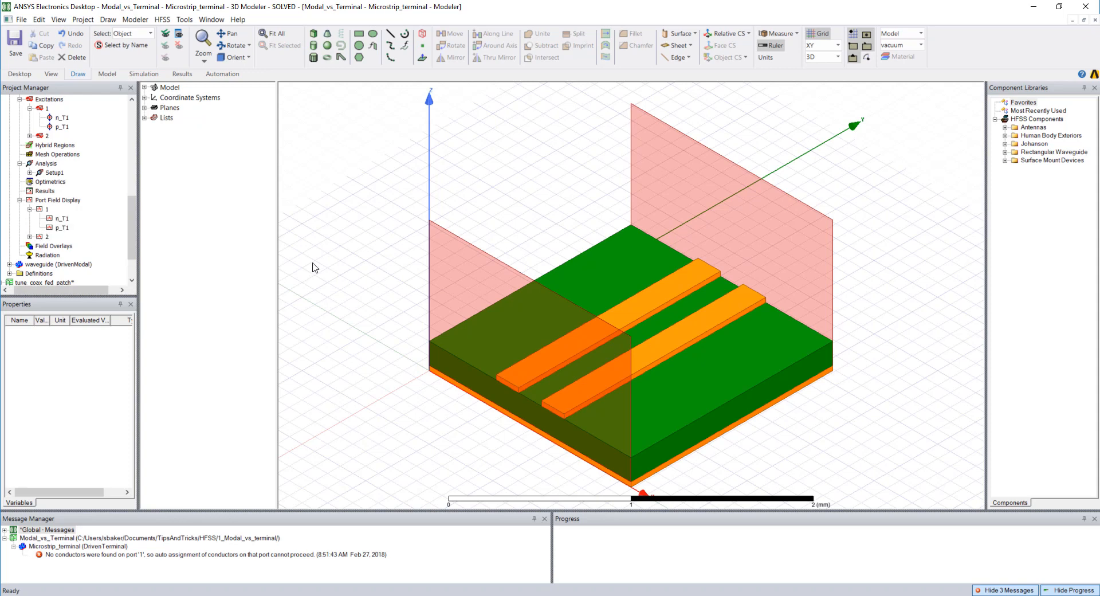
{"action": "left_click", "coordinate": [62, 218]}
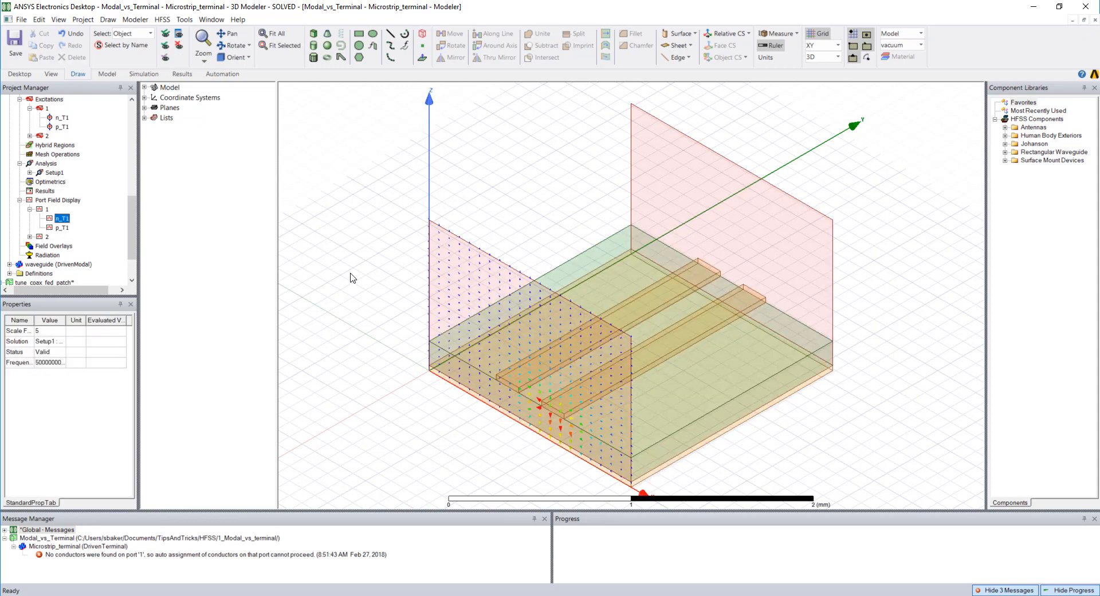
{"action": "left_click_drag", "start_coordinate": [451, 390], "coordinate": [636, 251], "text": "shift"}
{"action": "scroll", "coordinate": [450, 292], "scroll_direction": "up", "scroll_amount": 5}
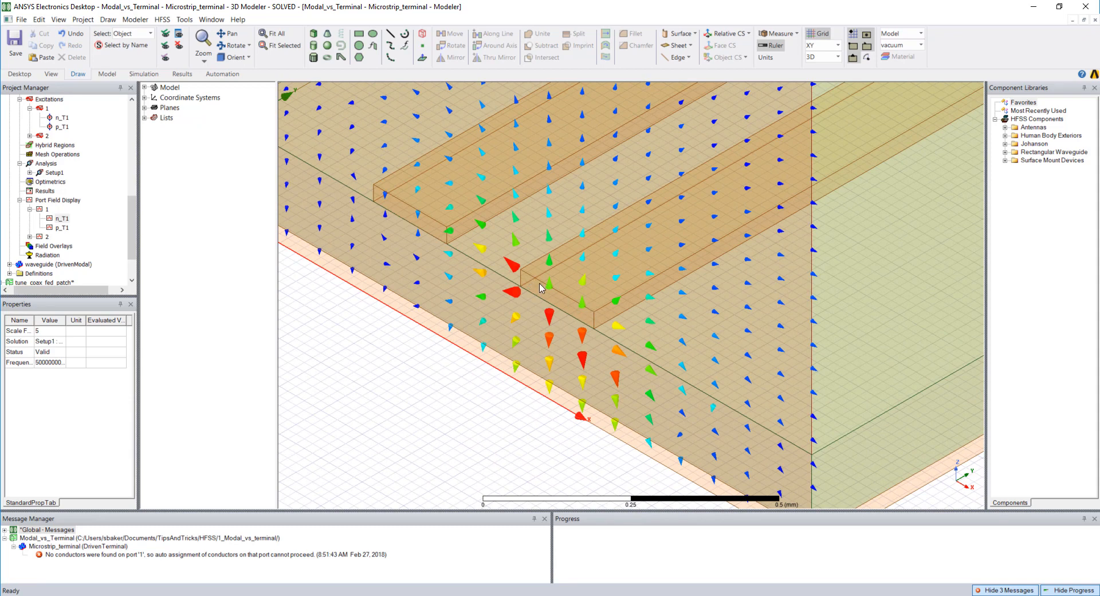
{"action": "left_click", "coordinate": [62, 227]}
{"action": "left_click_drag", "start_coordinate": [415, 241], "coordinate": [486, 341], "text": "shift"}
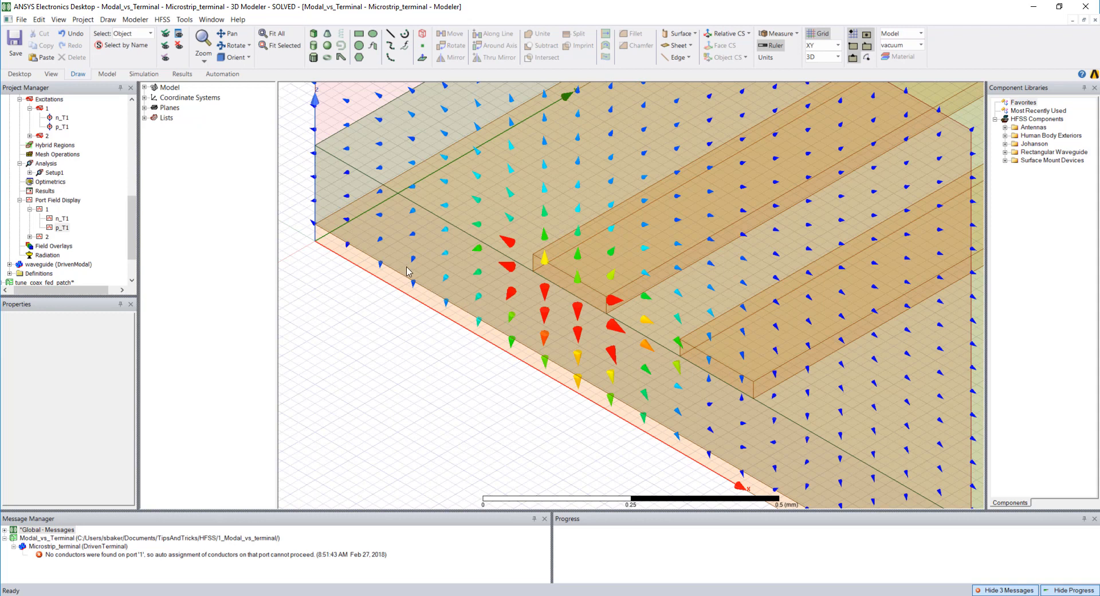
Display the Mode 1 field of port 1 in the Microstrip_modal design and examine it close up around the traces.
{"action": "left_click_drag", "start_coordinate": [136, 223], "coordinate": [131, 131]}
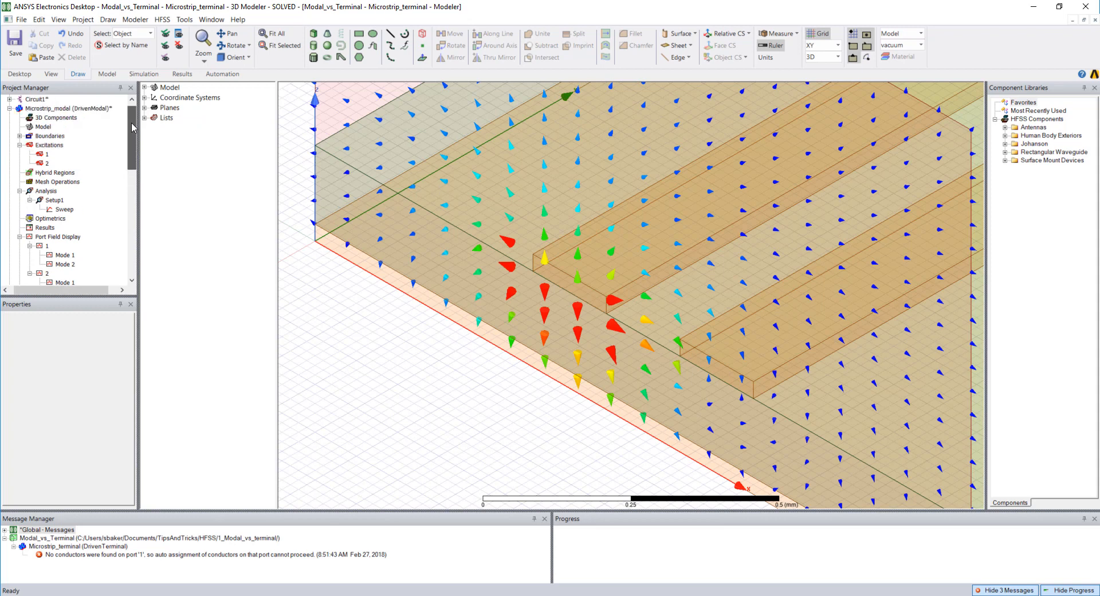
{"action": "left_click", "coordinate": [74, 108]}
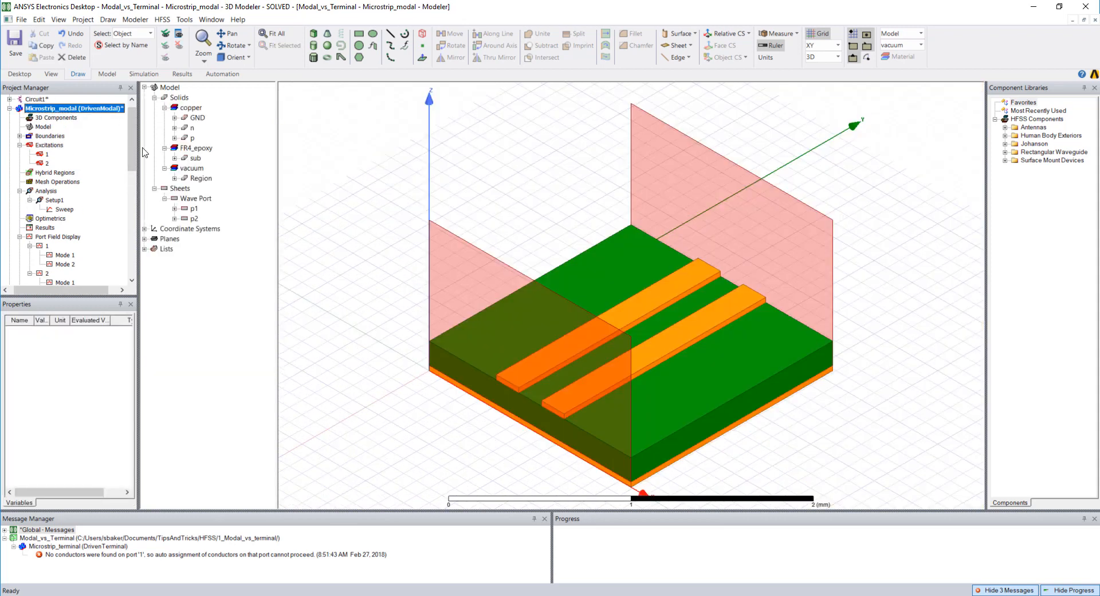
{"action": "left_click_drag", "start_coordinate": [135, 137], "coordinate": [134, 155]}
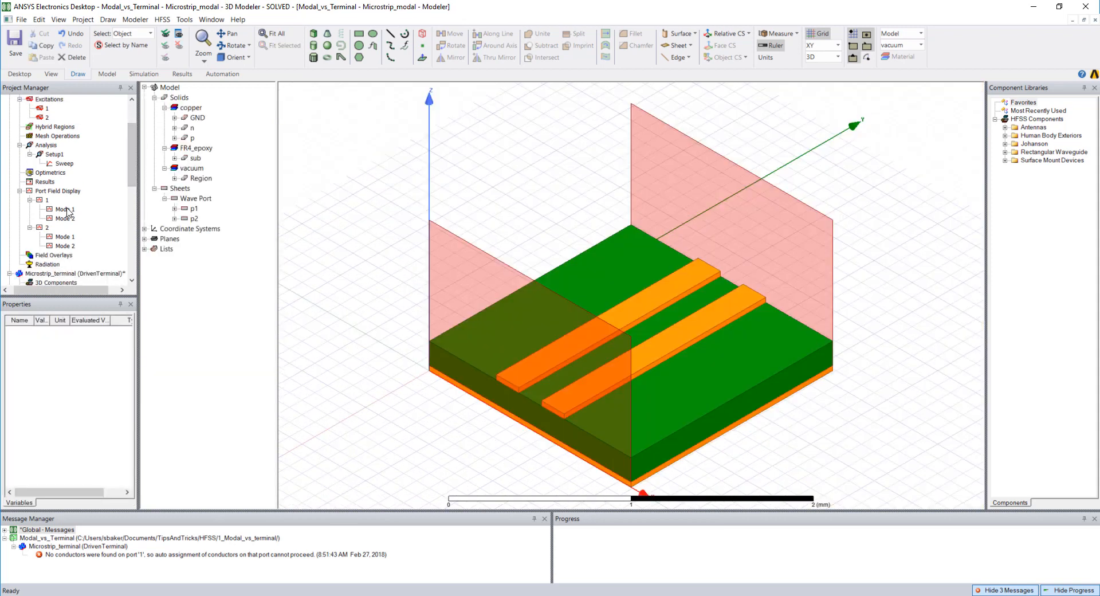
{"action": "left_click", "coordinate": [65, 211]}
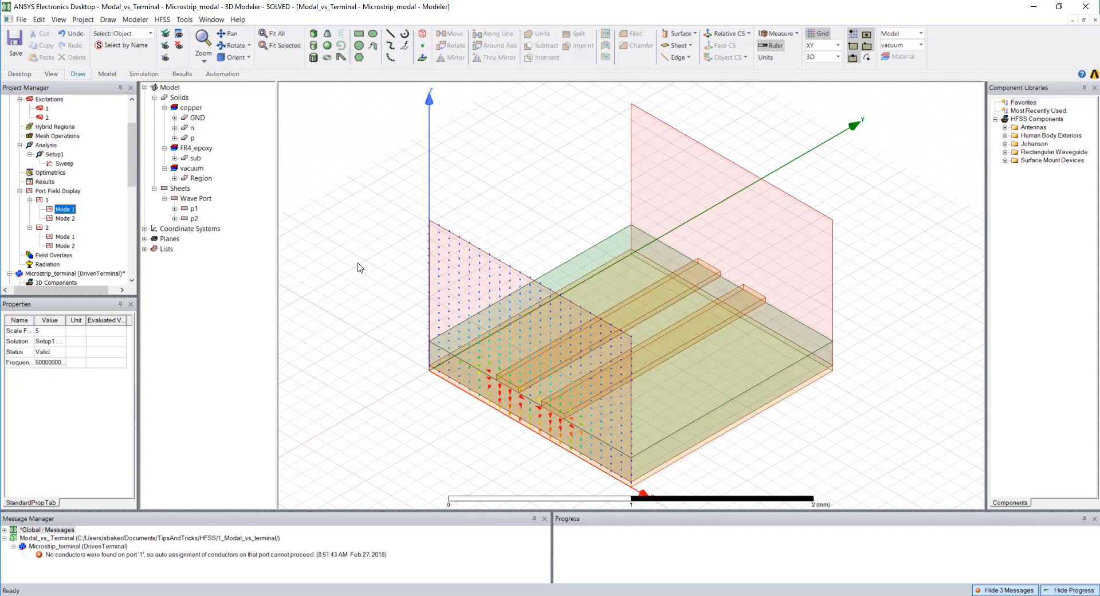
{"action": "scroll", "coordinate": [825, 248], "scroll_direction": "up", "scroll_amount": 3}
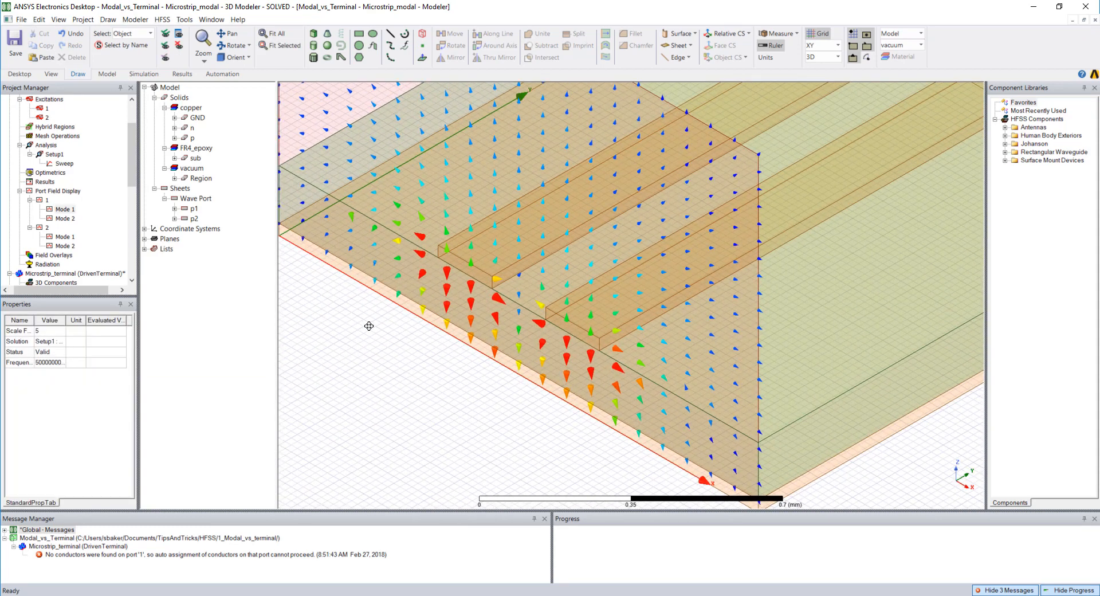
{"action": "scroll", "coordinate": [405, 322], "scroll_direction": "up", "scroll_amount": 2}
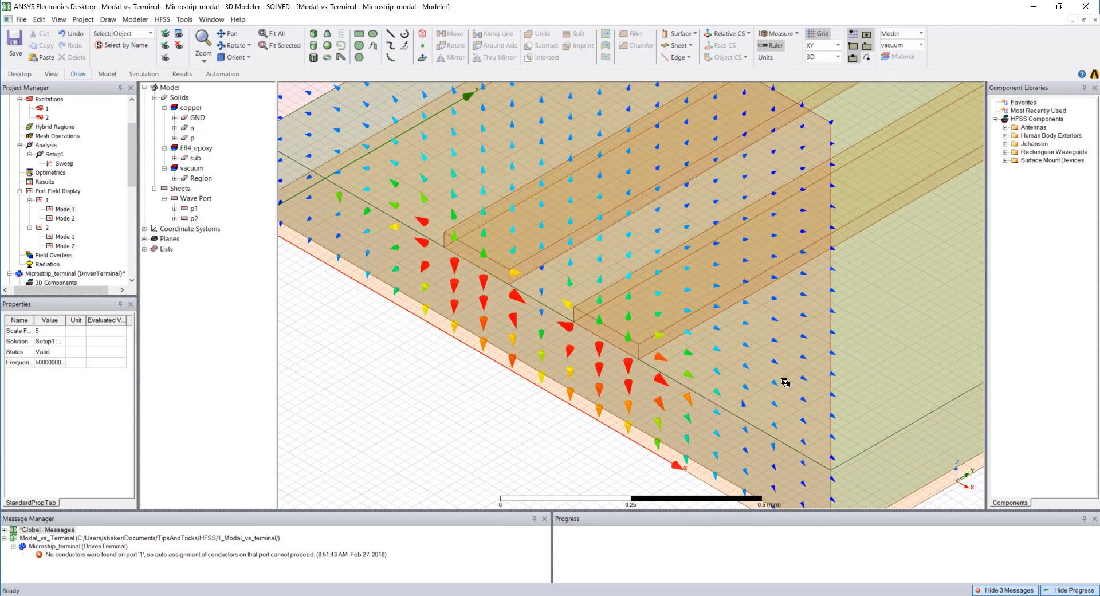
{"action": "scroll", "coordinate": [408, 306], "scroll_direction": "down", "scroll_amount": 1}
{"action": "left_click_drag", "start_coordinate": [410, 327], "coordinate": [431, 342], "text": "shift"}
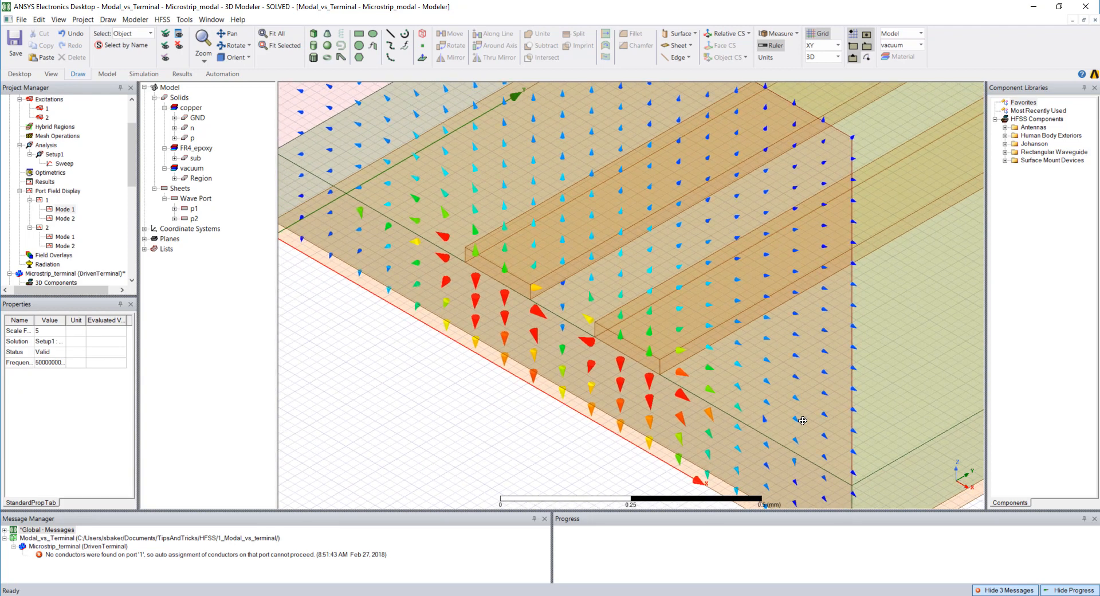
Display port 1's Mode 2 field, then clear the field display and fit the whole model in view.
{"action": "left_click", "coordinate": [64, 218]}
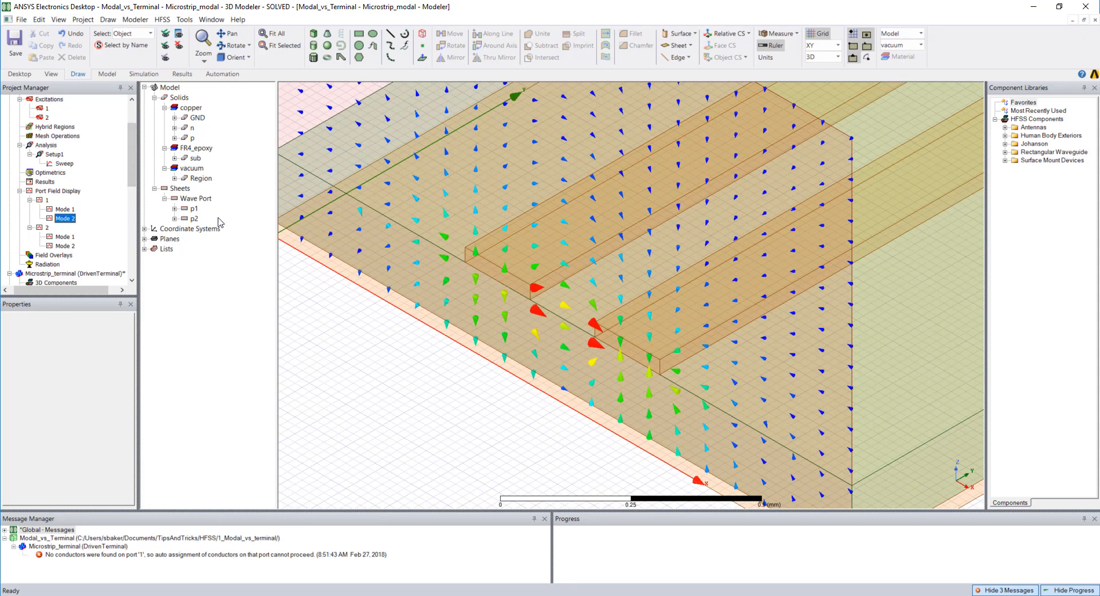
{"action": "left_click", "coordinate": [525, 187]}
{"action": "key", "text": "ctrl+d"}
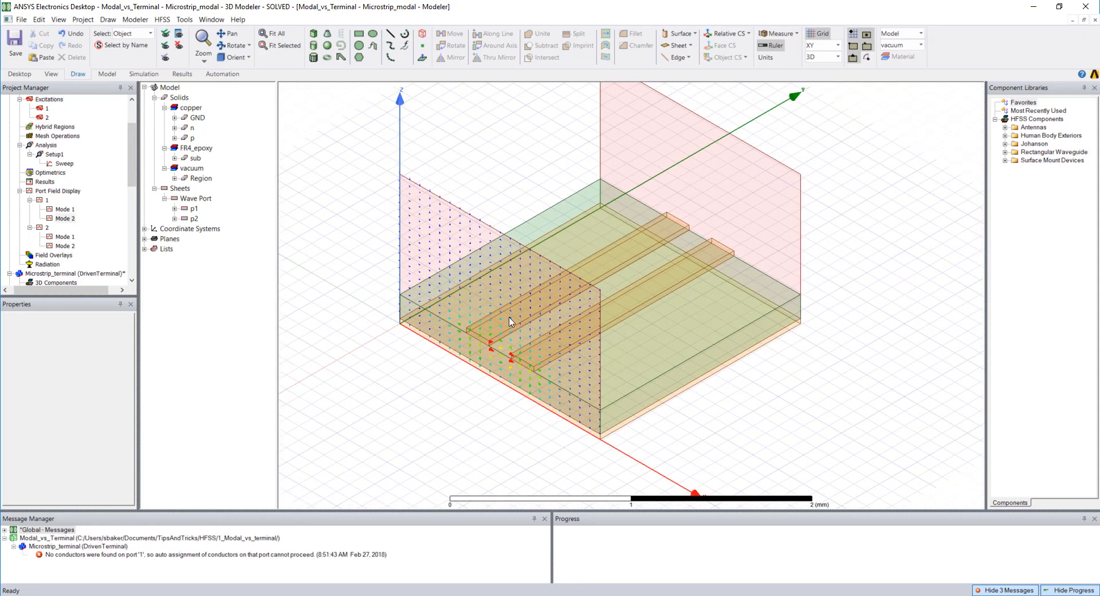
{"action": "left_click", "coordinate": [772, 442]}
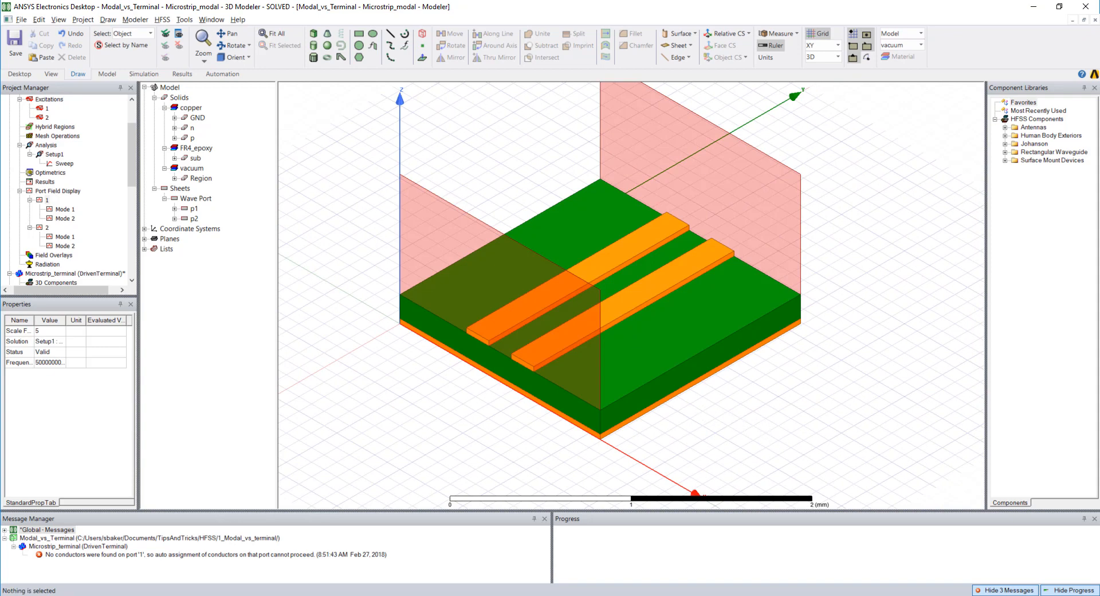
Hide the two wave port sheets p1 and p2 in the Microstrip_modal model.
{"action": "left_click_drag", "start_coordinate": [695, 386], "coordinate": [654, 395], "text": "alt"}
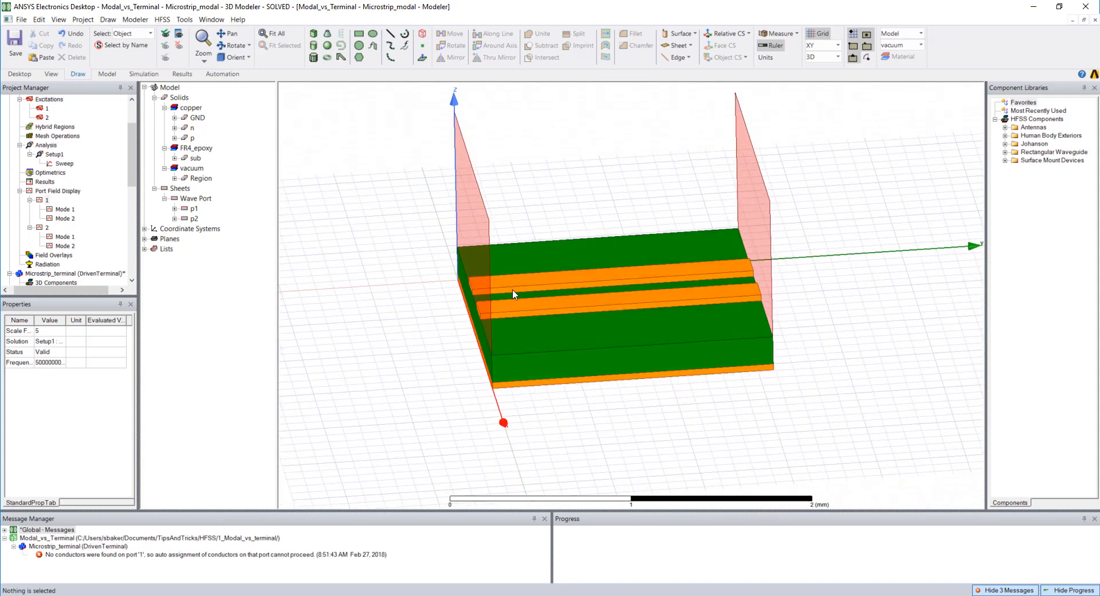
{"action": "left_click", "coordinate": [471, 189]}
{"action": "left_click", "coordinate": [745, 192], "text": "ctrl"}
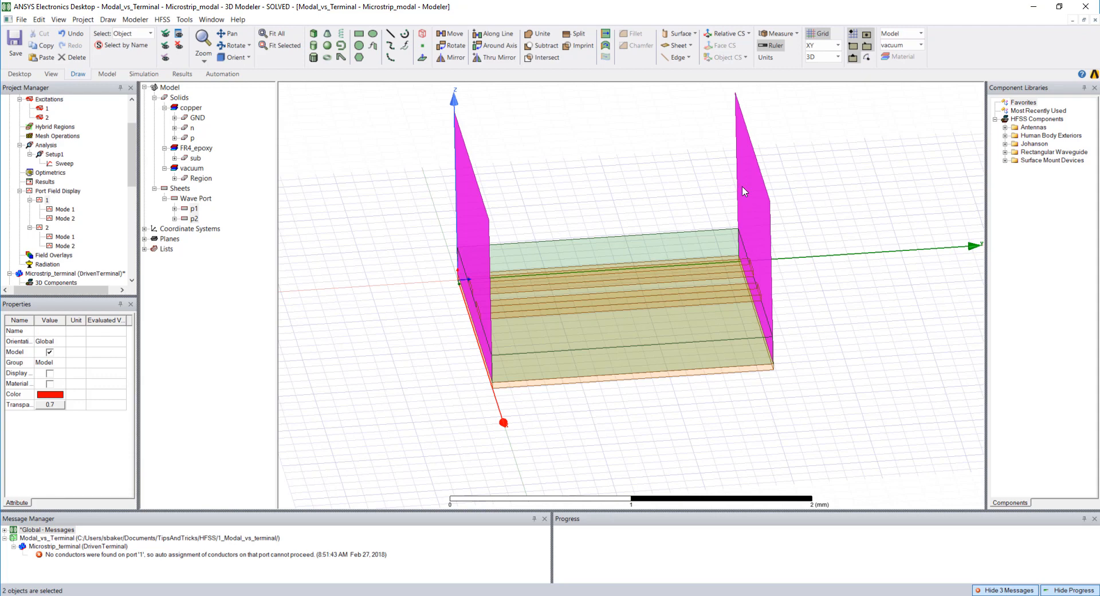
{"action": "left_click", "coordinate": [741, 186]}
Make the FR4_epoxy substrate partly transparent.
{"action": "left_click", "coordinate": [645, 342]}
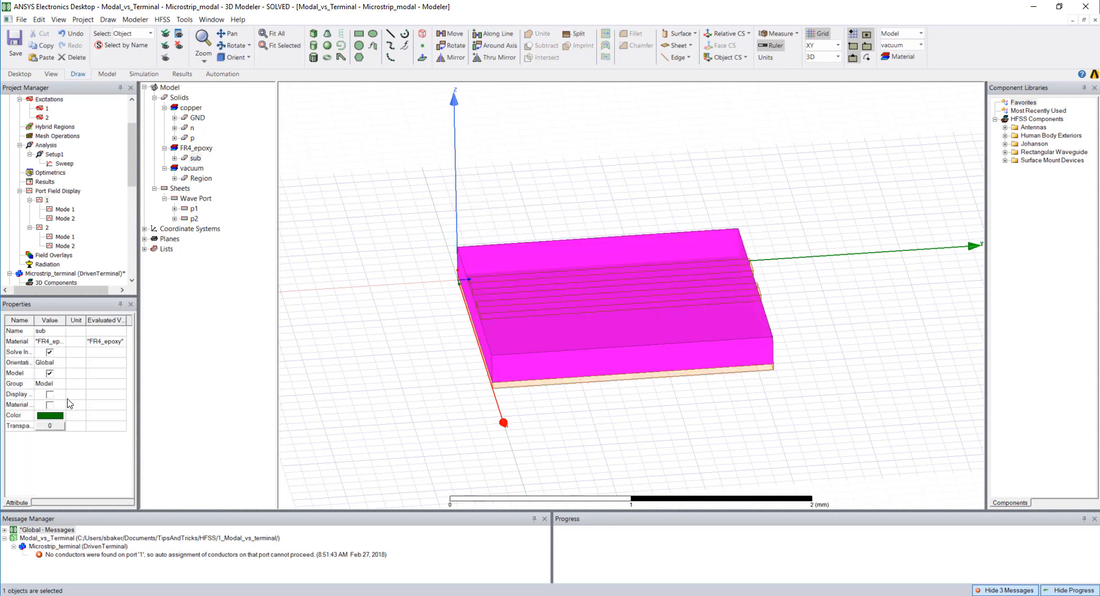
{"action": "left_click", "coordinate": [60, 427]}
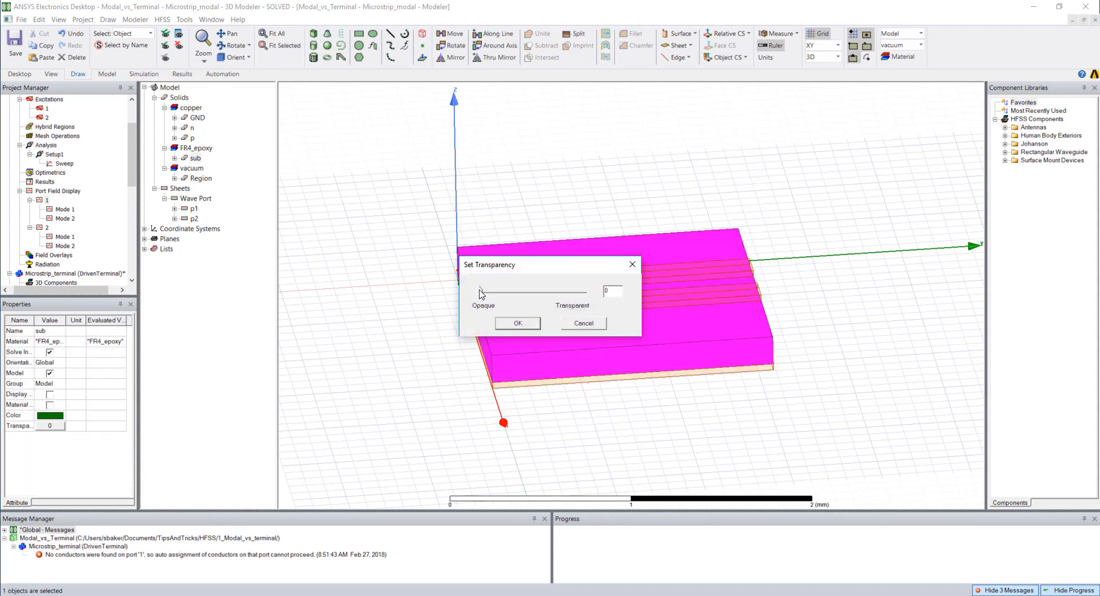
{"action": "left_click_drag", "start_coordinate": [480, 292], "coordinate": [545, 292]}
{"action": "left_click", "coordinate": [518, 324]}
{"action": "left_click", "coordinate": [620, 421]}
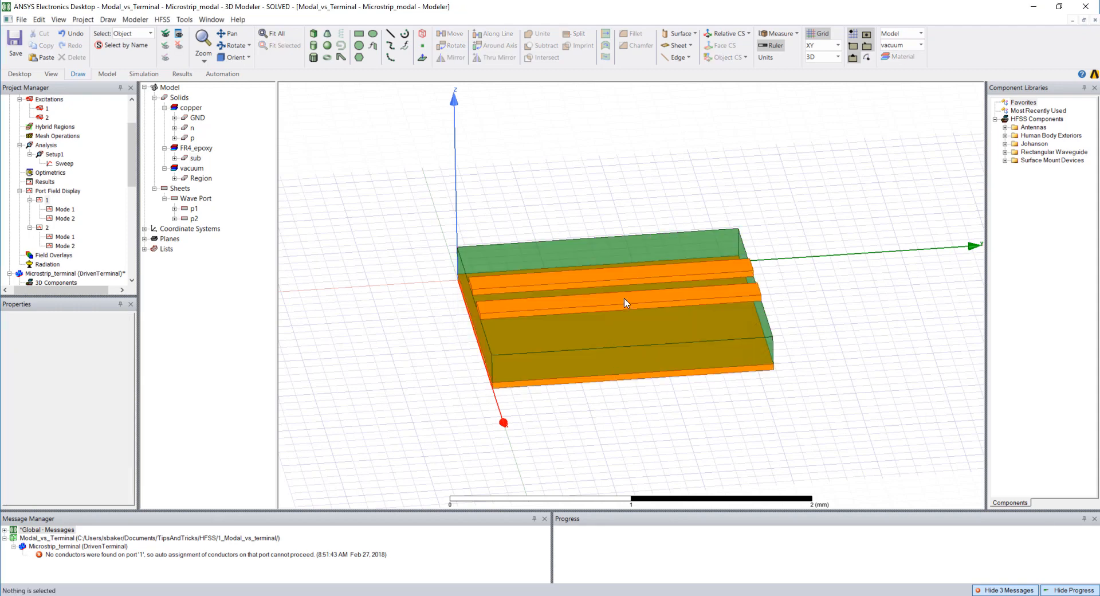
Plot the E-field magnitude (Mag_E) on the copper ground plane and both traces of the Microstrip_modal model.
{"action": "left_click", "coordinate": [626, 303]}
{"action": "left_click", "coordinate": [630, 280], "text": "ctrl"}
{"action": "left_click", "coordinate": [642, 378], "text": "ctrl"}
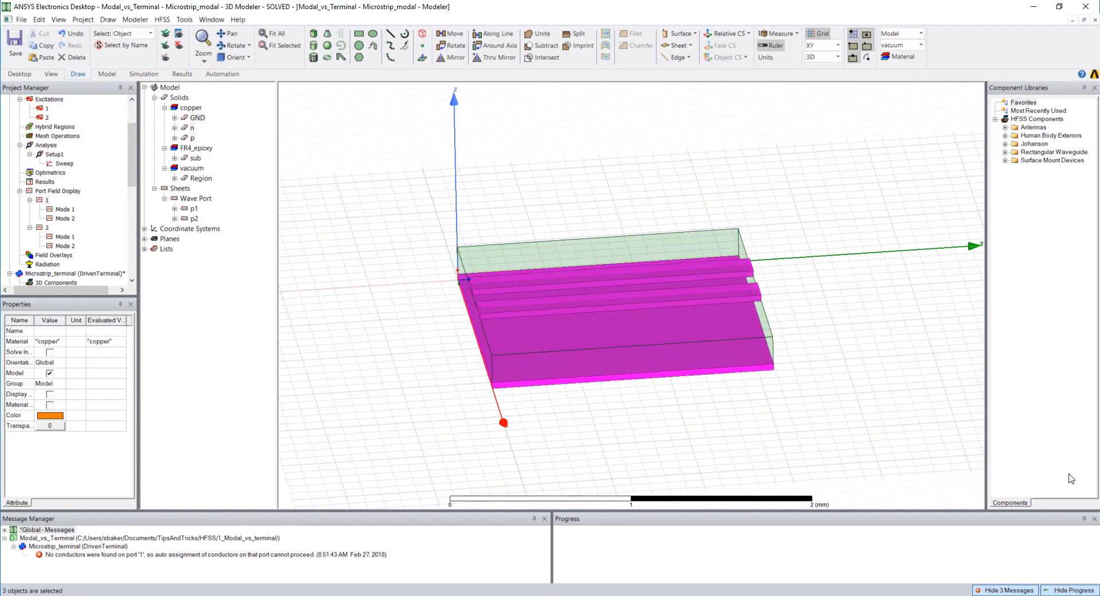
{"action": "right_click", "coordinate": [636, 378]}
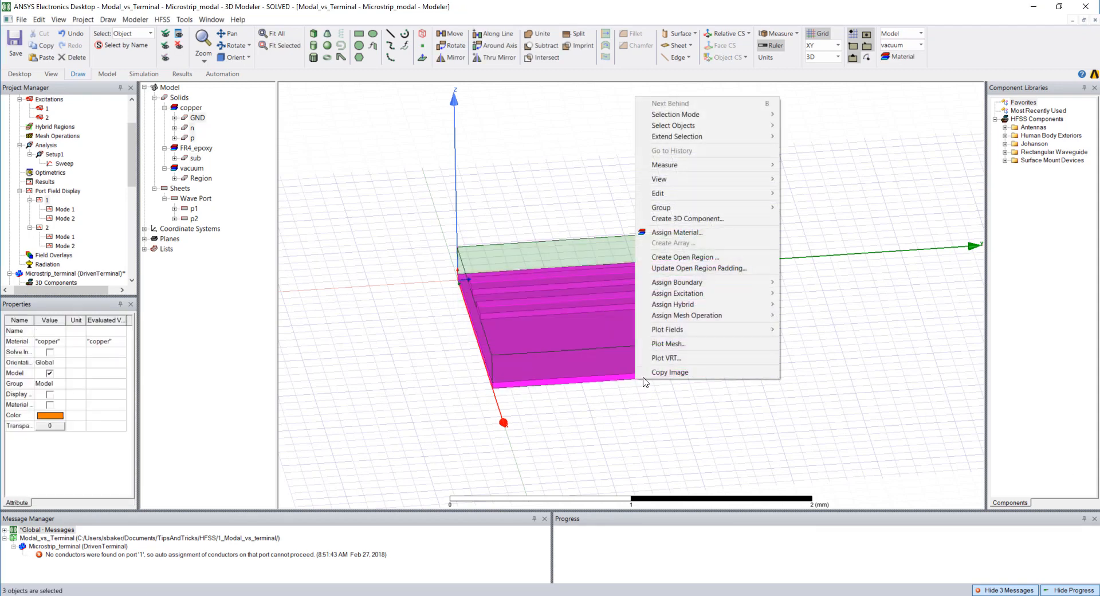
{"action": "mouse_move", "coordinate": [667, 330]}
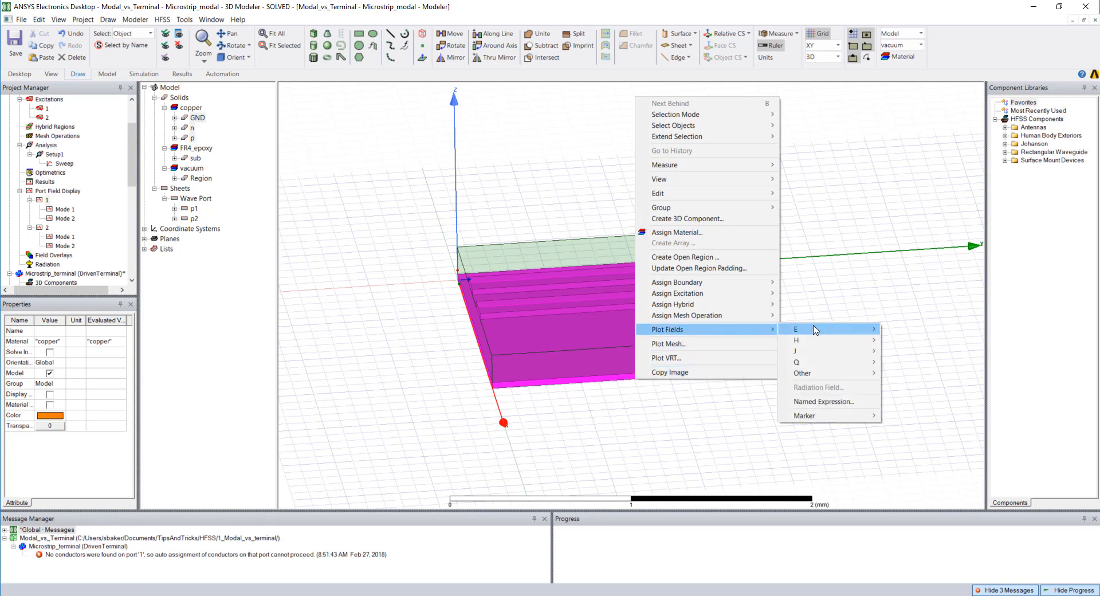
{"action": "mouse_move", "coordinate": [816, 330]}
{"action": "left_click", "coordinate": [931, 331]}
{"action": "left_click", "coordinate": [532, 400]}
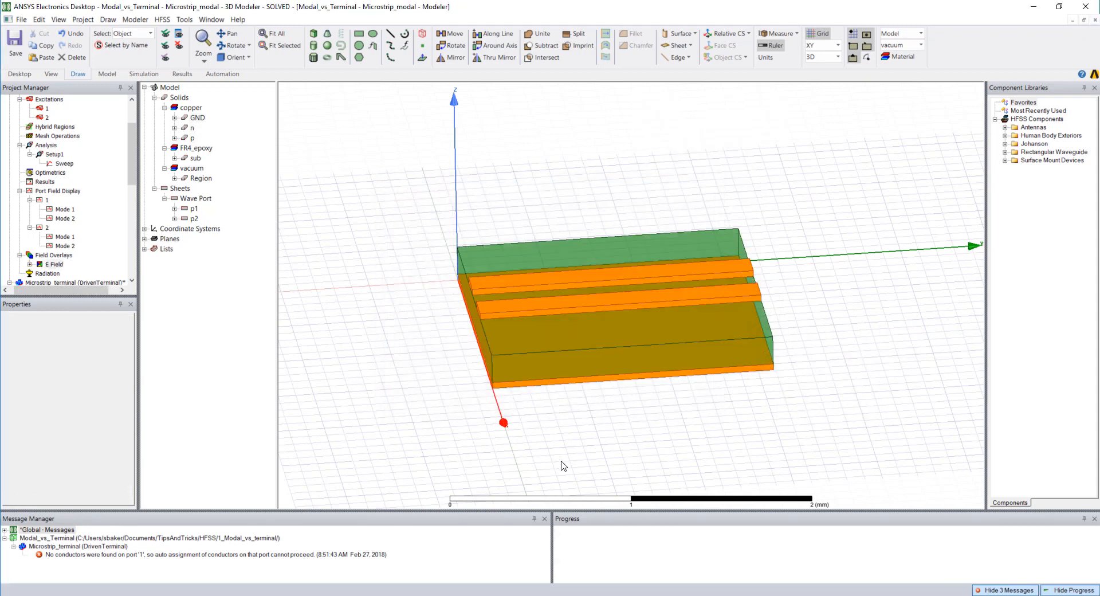
{"action": "left_click_drag", "start_coordinate": [528, 386], "coordinate": [896, 464], "text": "alt"}
{"action": "left_click_drag", "start_coordinate": [498, 369], "coordinate": [548, 405], "text": "alt"}
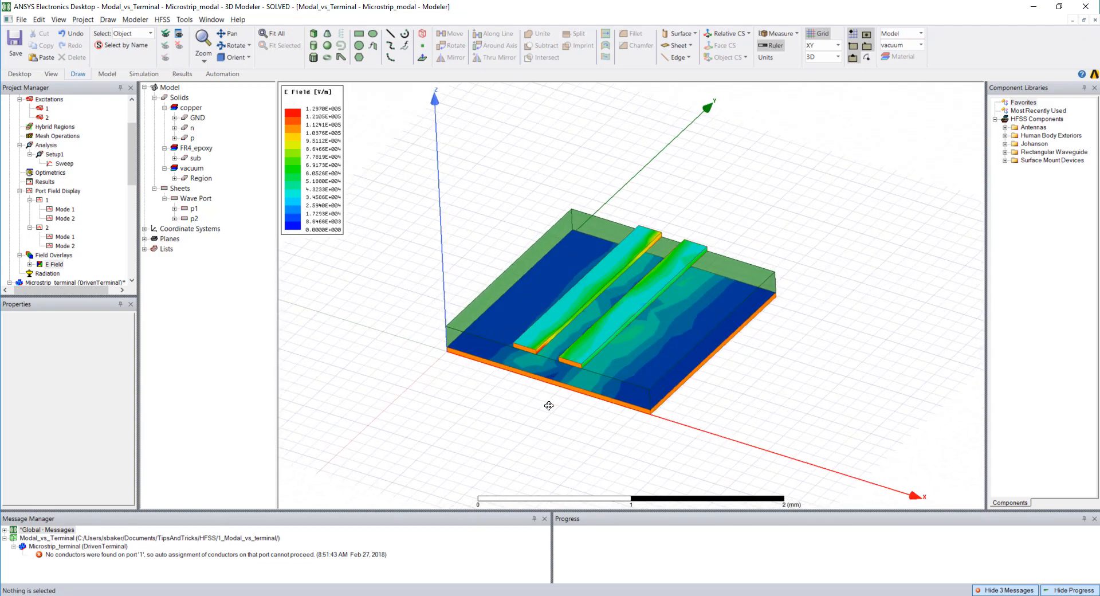
{"action": "scroll", "coordinate": [548, 405], "scroll_direction": "up", "scroll_amount": 3}
{"action": "left_click_drag", "start_coordinate": [961, 447], "coordinate": [957, 459], "text": "shift"}
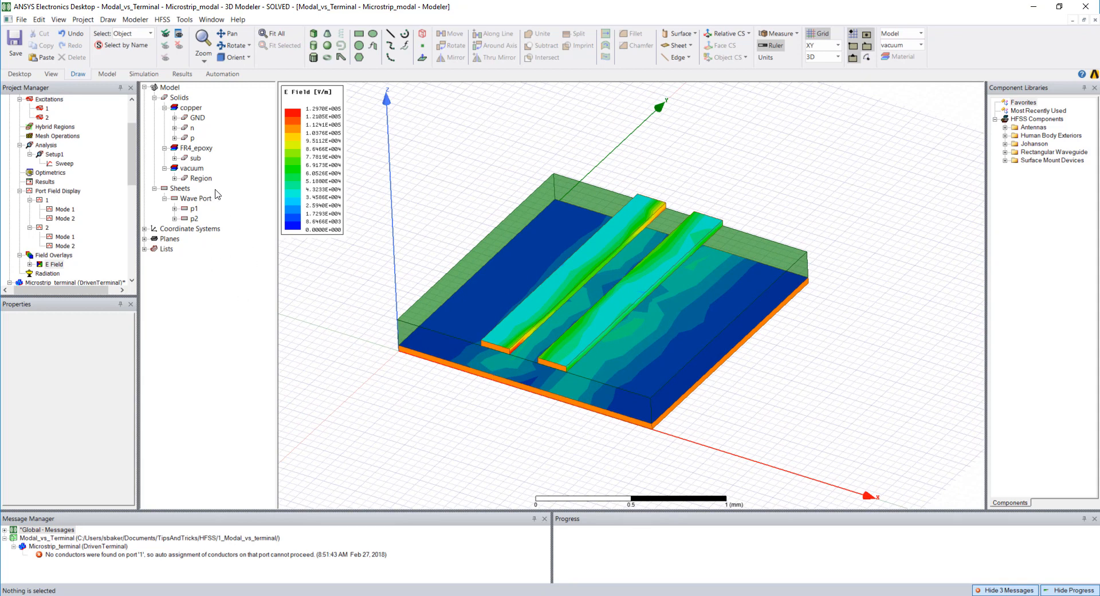
Edit the post-process sources so port 1 mode 2 has a magnitude of 0 W and port 1 mode 1 has 1 W.
{"action": "scroll", "coordinate": [132, 136], "scroll_direction": "up", "scroll_amount": 1}
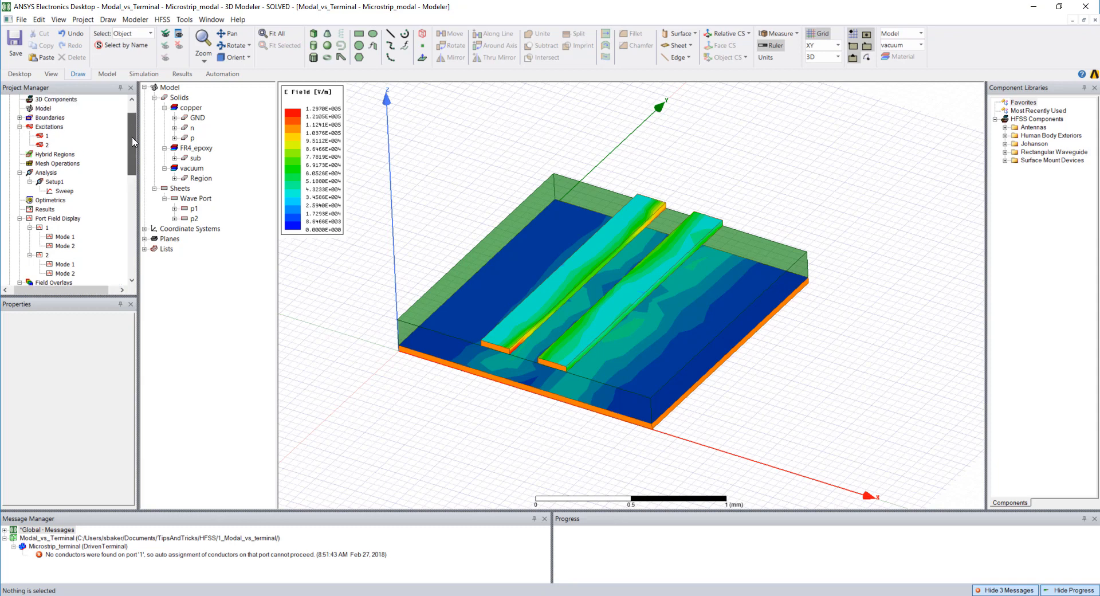
{"action": "right_click", "coordinate": [49, 127]}
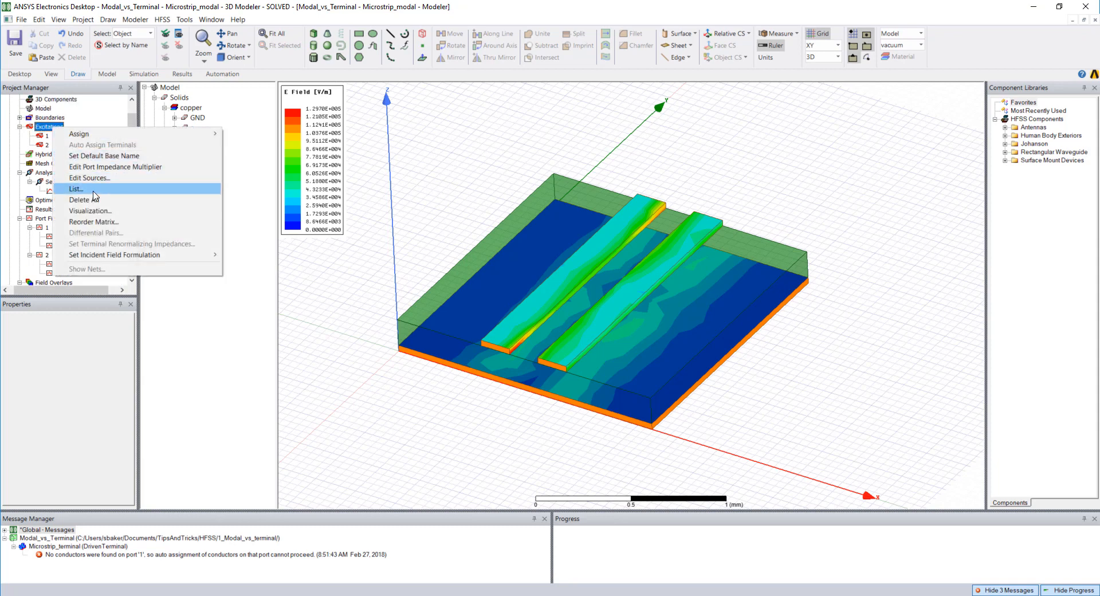
{"action": "left_click", "coordinate": [97, 177]}
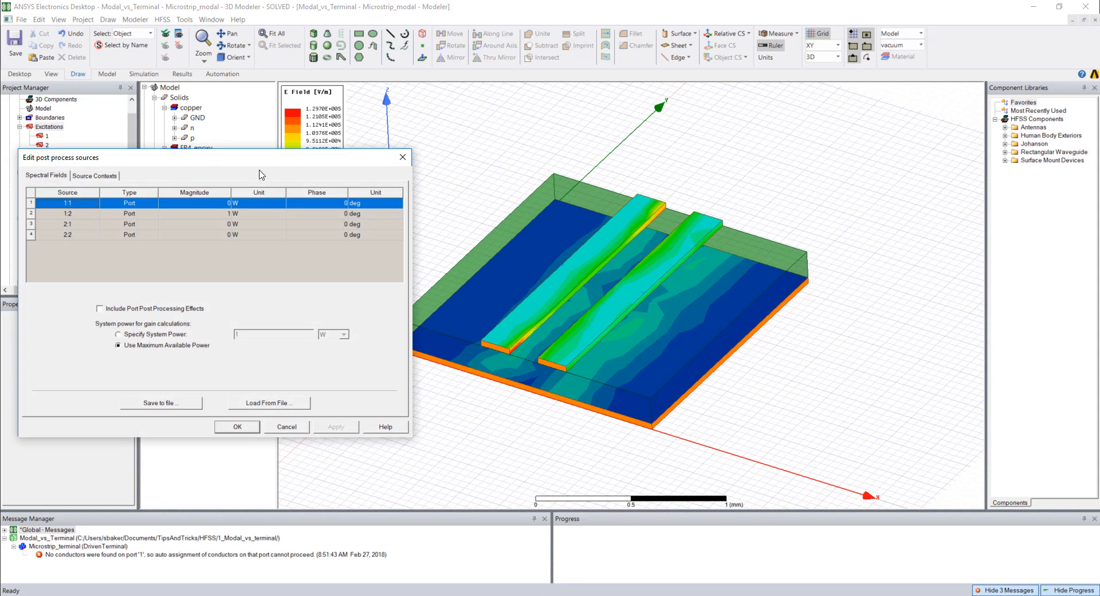
{"action": "left_click_drag", "start_coordinate": [260, 175], "coordinate": [247, 143]}
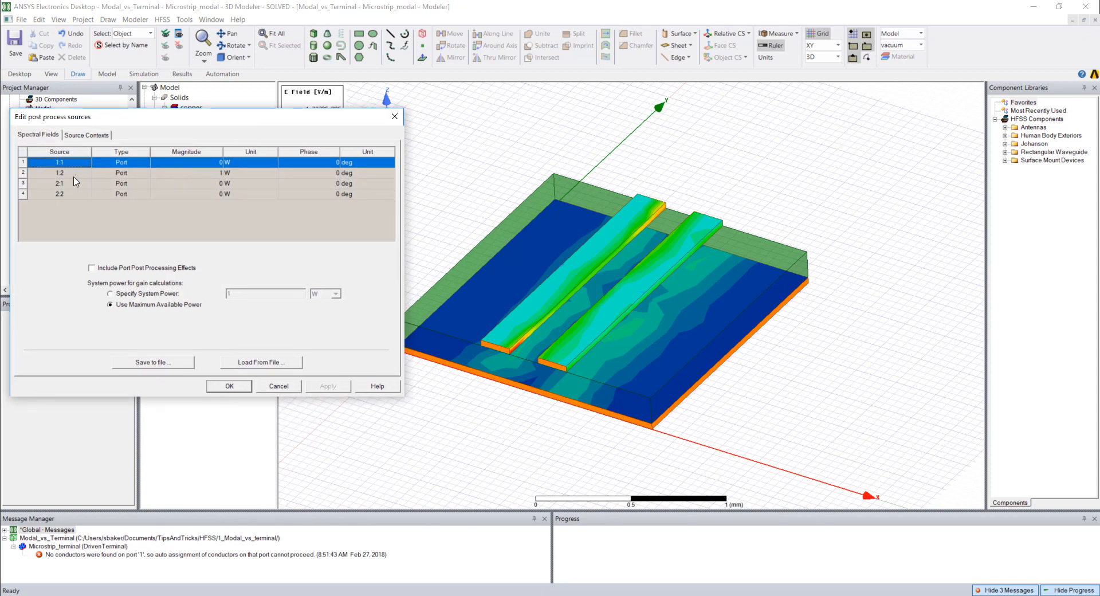
{"action": "left_click_drag", "start_coordinate": [166, 119], "coordinate": [214, 92]}
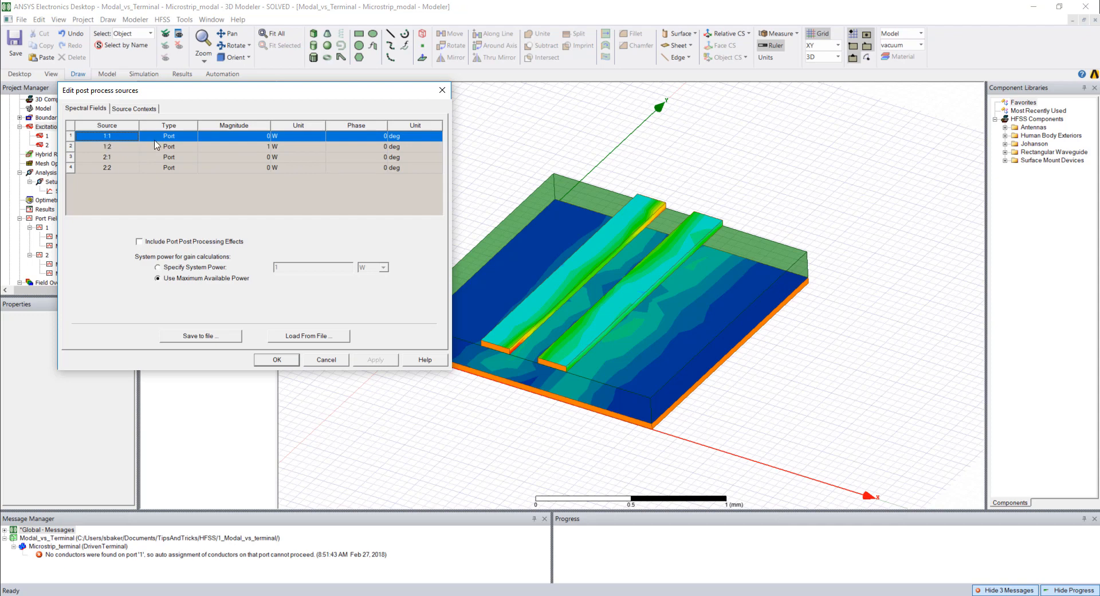
{"action": "left_click", "coordinate": [234, 146]}
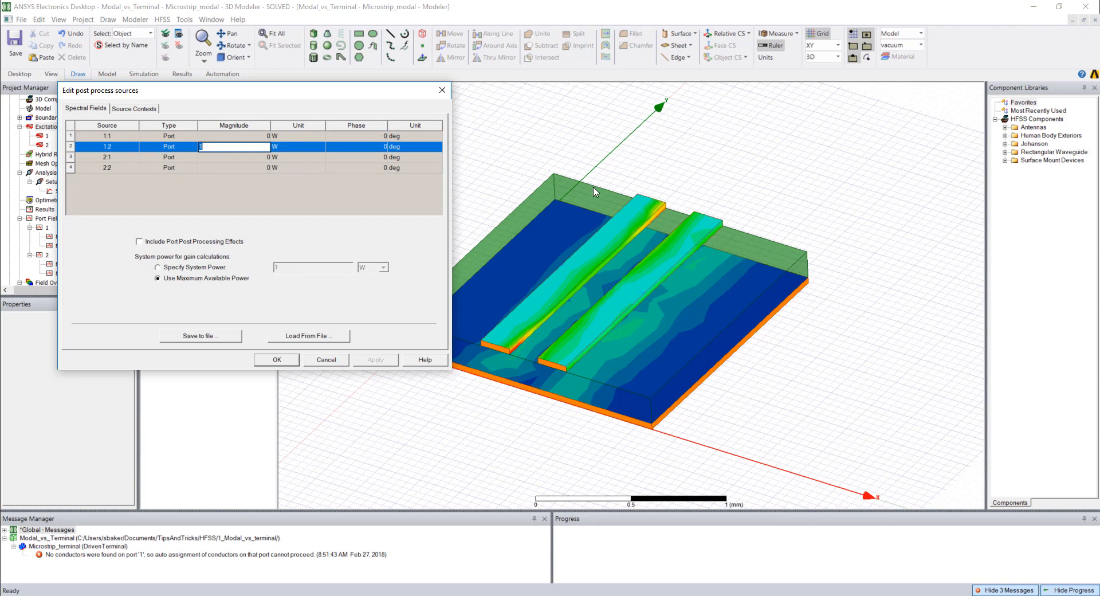
{"action": "left_click", "coordinate": [256, 137]}
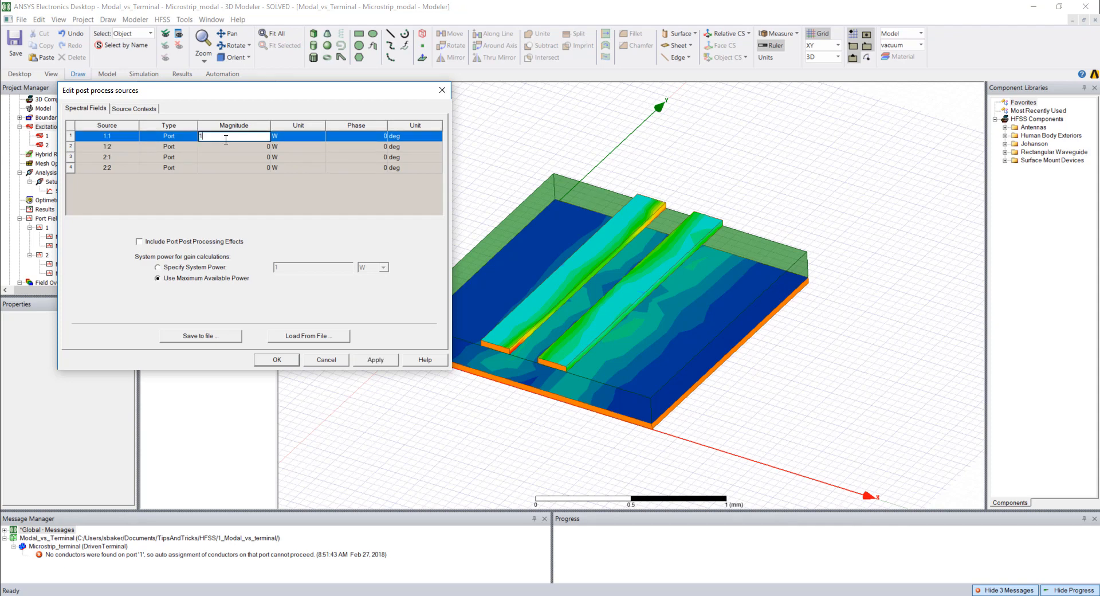
{"action": "key", "text": "Return"}
{"action": "left_click", "coordinate": [284, 359]}
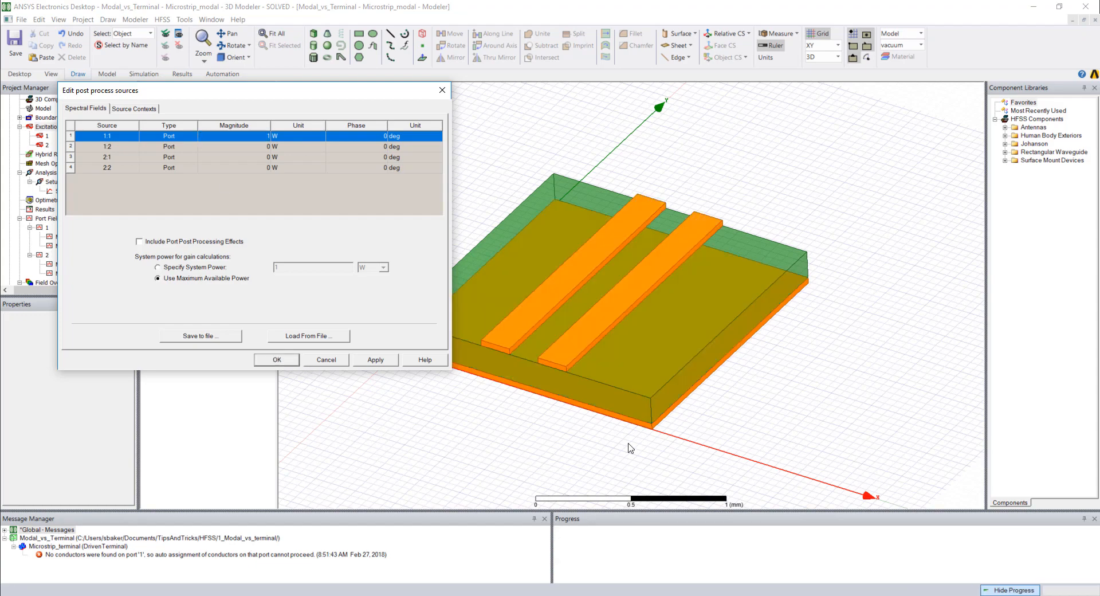
Animate the Mag_E1 overlay over phase and watch the mode 1 field on the traces, then close the animation.
{"action": "left_click_drag", "start_coordinate": [491, 403], "coordinate": [497, 385], "text": "shift"}
{"action": "mouse_move", "coordinate": [896, 479]}
{"action": "left_mouse_down", "text": "alt"}
{"action": "mouse_move", "coordinate": [493, 408]}
{"action": "mouse_move", "coordinate": [492, 395]}
{"action": "mouse_move", "coordinate": [891, 475]}
{"action": "left_mouse_up", "text": "alt"}
{"action": "scroll", "coordinate": [891, 475], "scroll_direction": "up", "scroll_amount": 2}
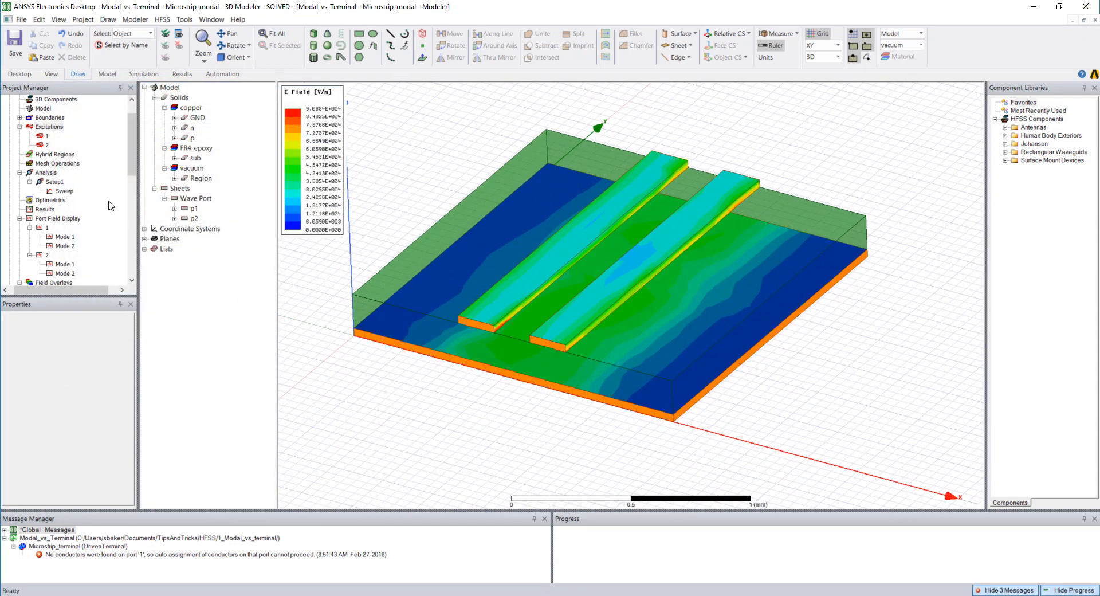
{"action": "left_click_drag", "start_coordinate": [135, 160], "coordinate": [135, 177]}
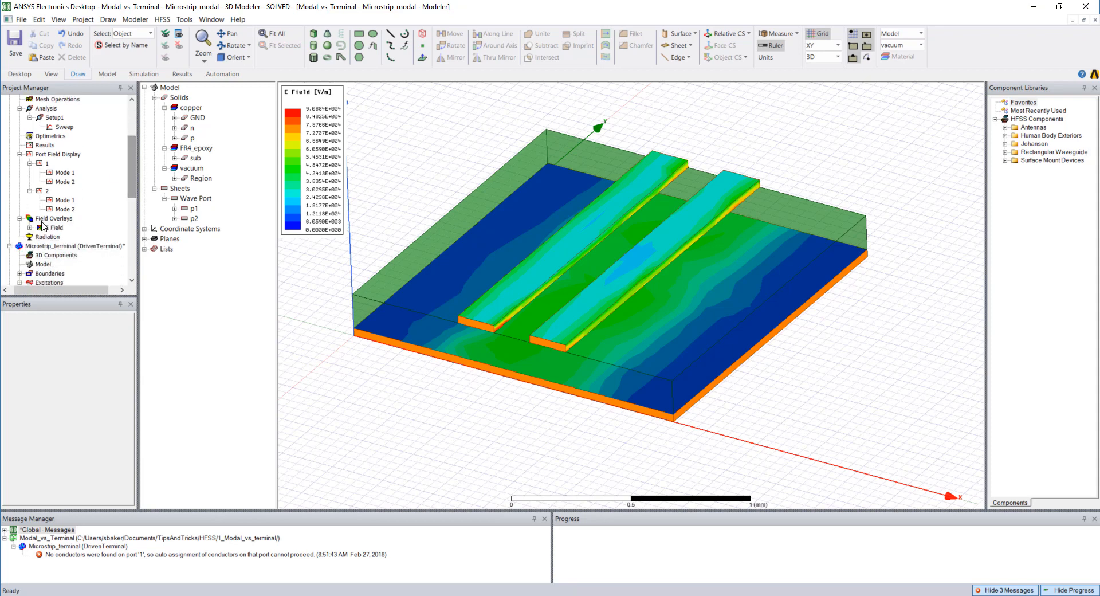
{"action": "right_click", "coordinate": [66, 240]}
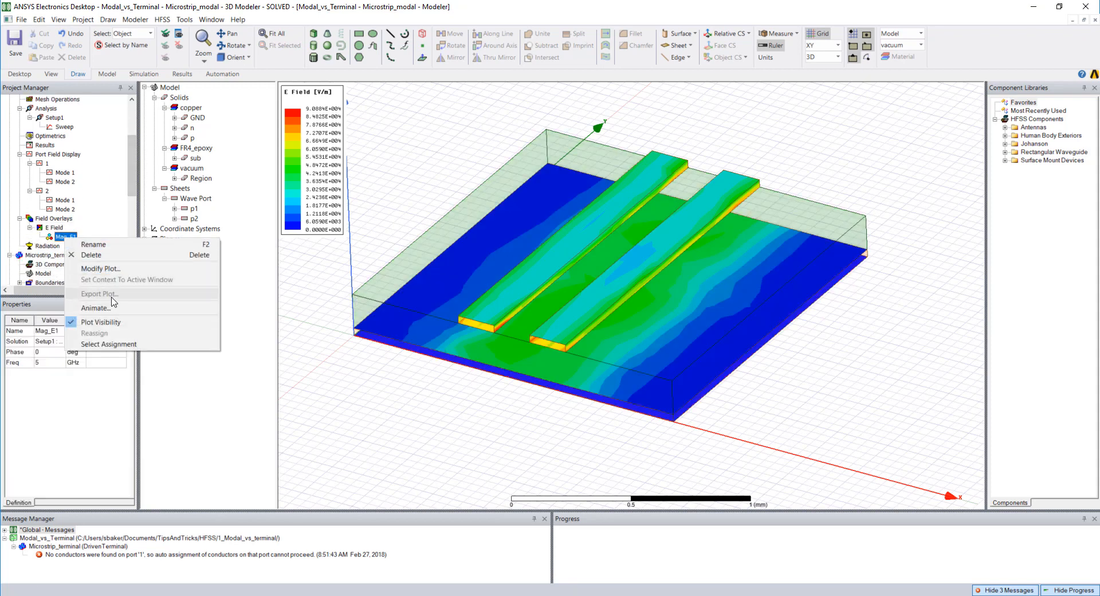
{"action": "left_click", "coordinate": [86, 306]}
{"action": "left_click", "coordinate": [512, 337]}
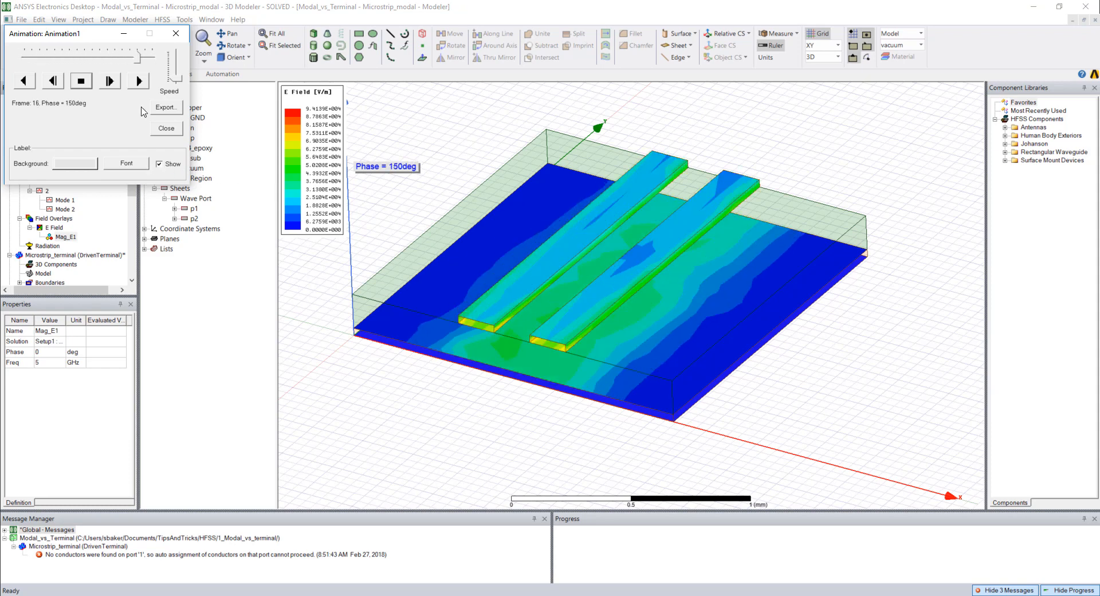
{"action": "left_click", "coordinate": [175, 33]}
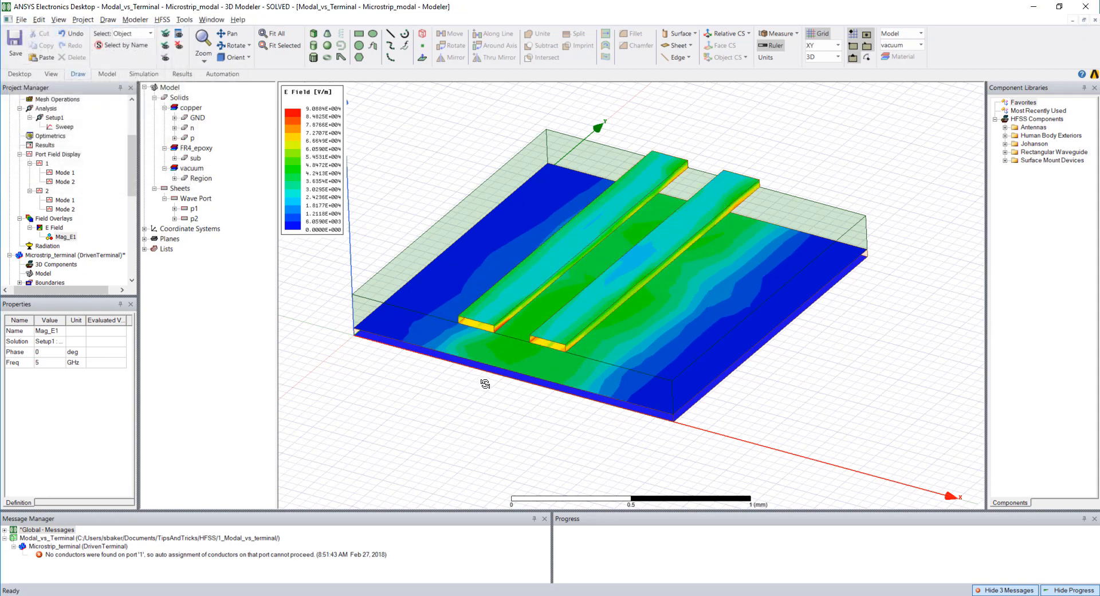
{"action": "left_click_drag", "start_coordinate": [487, 384], "coordinate": [476, 387], "text": "alt"}
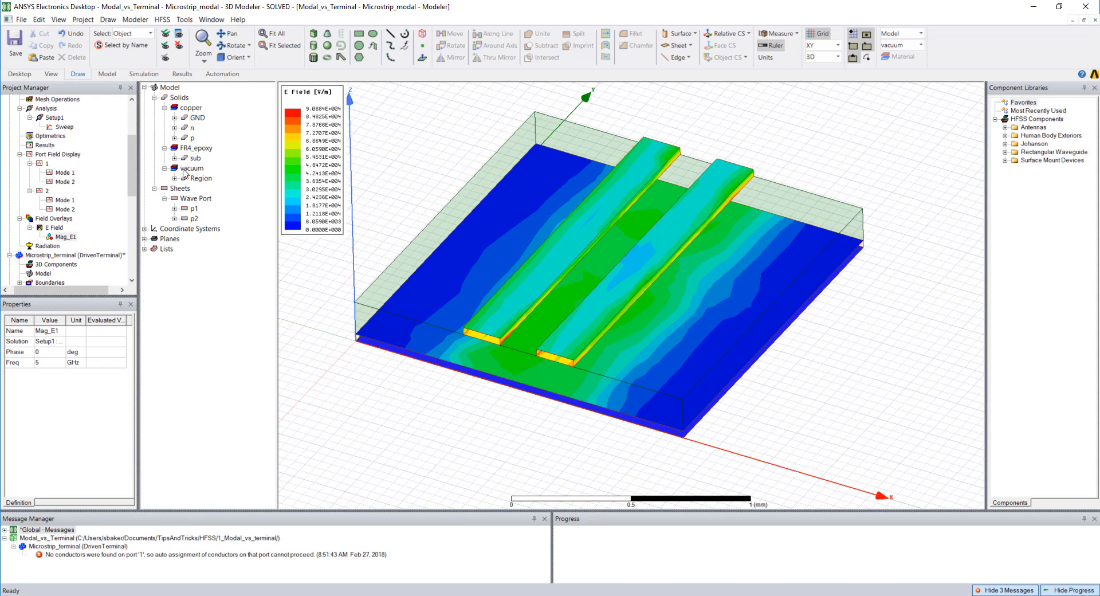
Set source 1:1 to 0 W and source 1:2 to 1 W, and examine the mode 2 field around the traces.
{"action": "right_click", "coordinate": [55, 227]}
{"action": "right_click", "coordinate": [53, 218]}
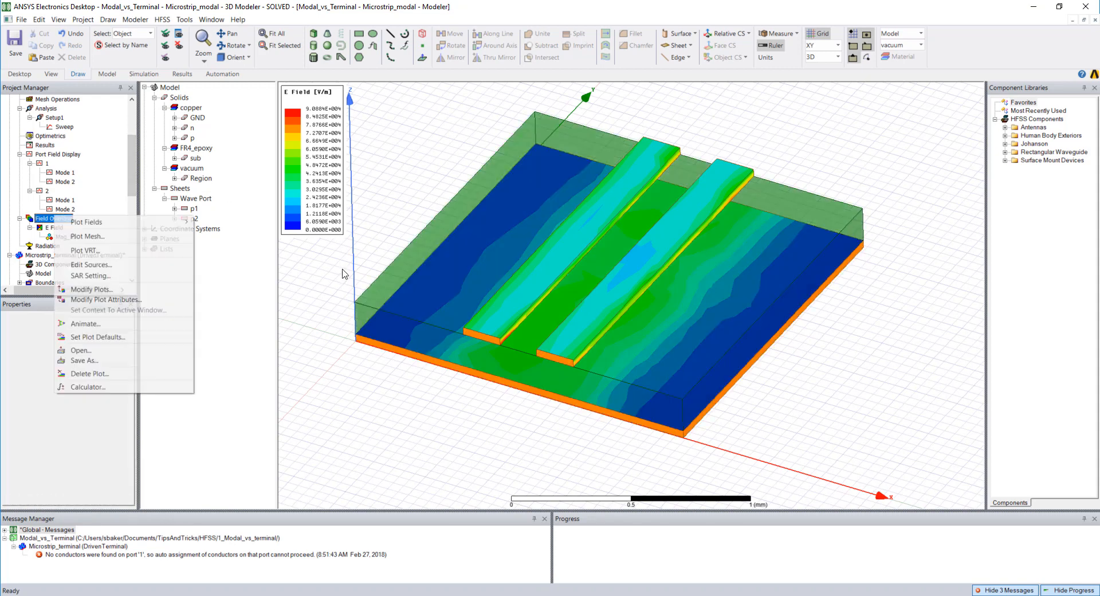
{"action": "left_click", "coordinate": [122, 269]}
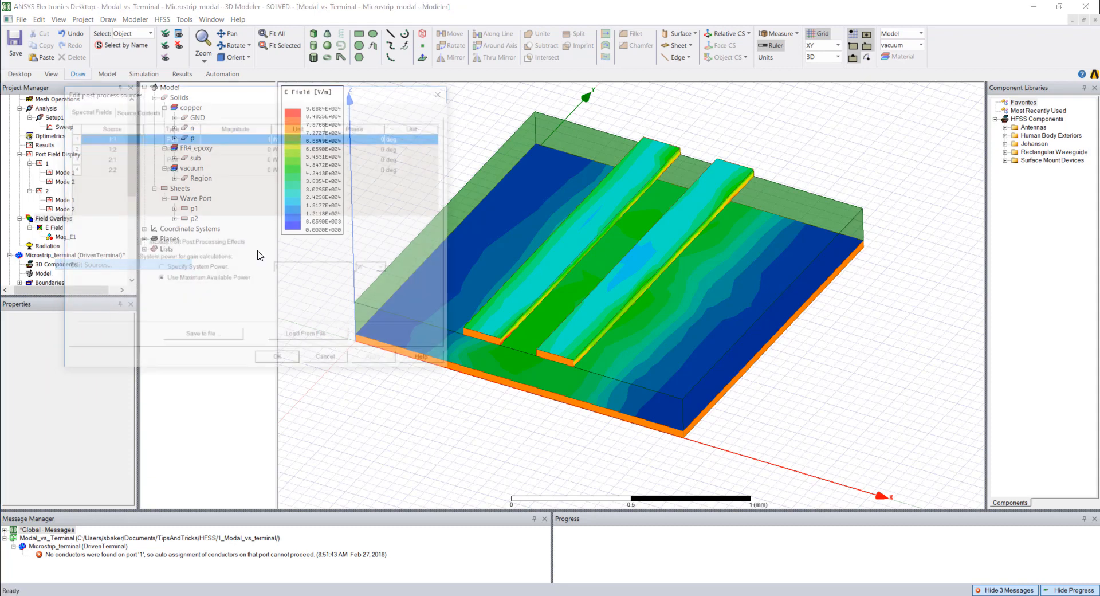
{"action": "left_click", "coordinate": [248, 140]}
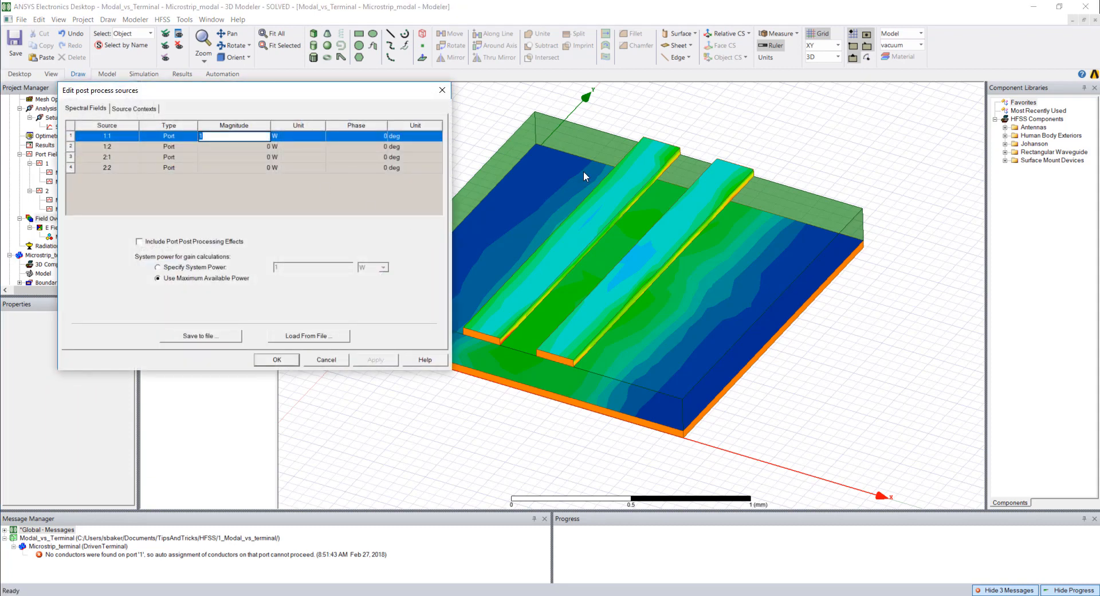
{"action": "left_click", "coordinate": [256, 147]}
{"action": "left_click", "coordinate": [291, 362]}
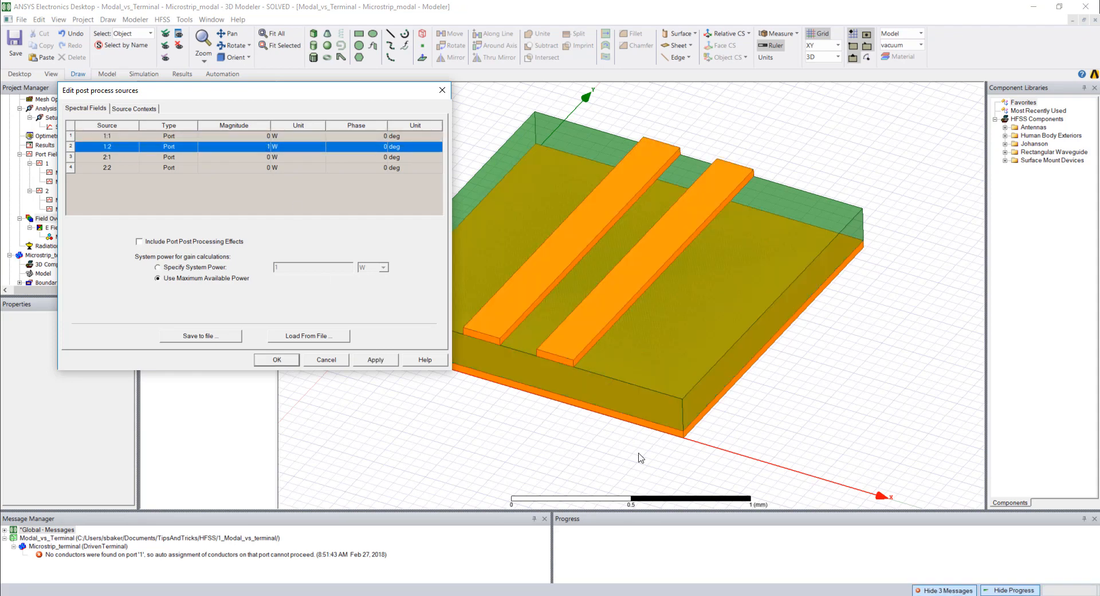
{"action": "left_click_drag", "start_coordinate": [483, 415], "coordinate": [918, 518], "text": "alt"}
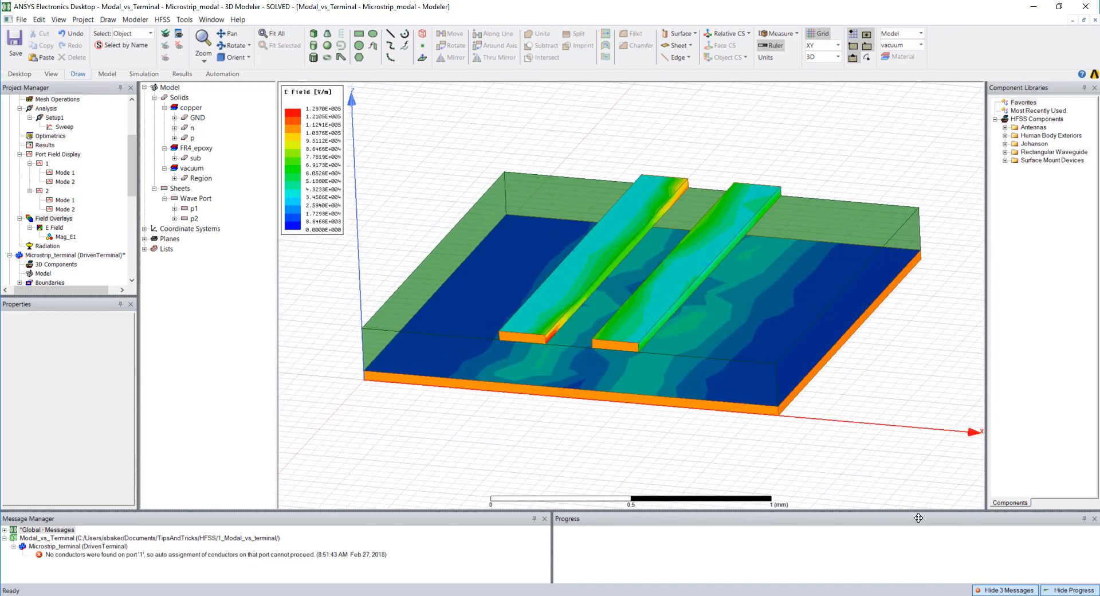
{"action": "left_click_drag", "start_coordinate": [500, 391], "coordinate": [493, 388], "text": "alt"}
{"action": "left_click_drag", "start_coordinate": [892, 486], "coordinate": [891, 518], "text": "alt+shift"}
{"action": "left_click_drag", "start_coordinate": [496, 398], "coordinate": [506, 410], "text": "shift"}
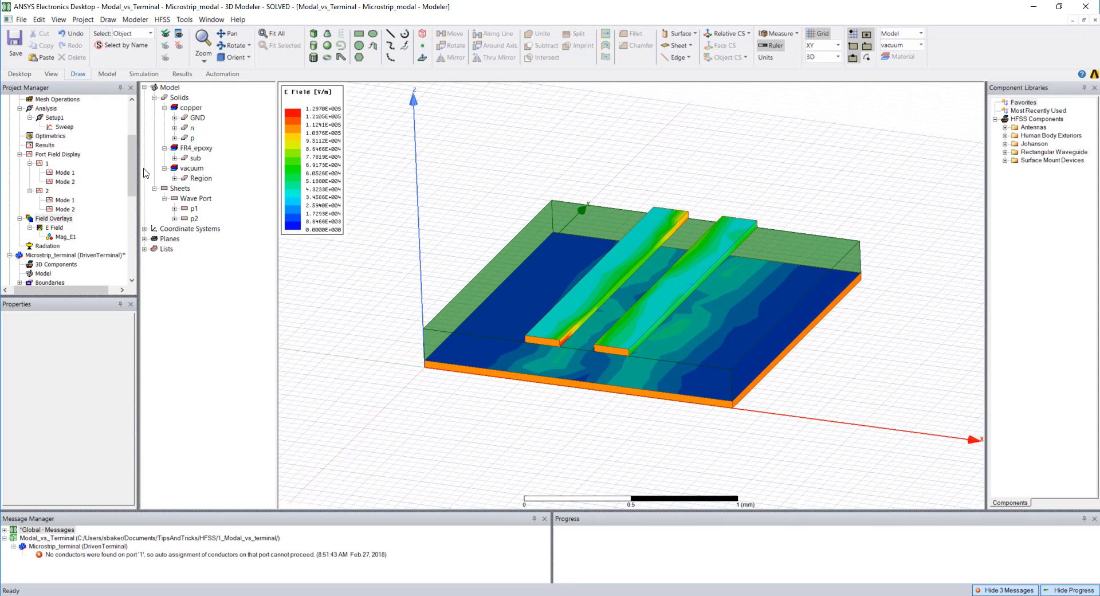
Collapse the Microstrip_modal design in the project and open the Microstrip_terminal model.
{"action": "scroll", "coordinate": [134, 166], "scroll_direction": "up", "scroll_amount": 4}
{"action": "left_click", "coordinate": [10, 118]}
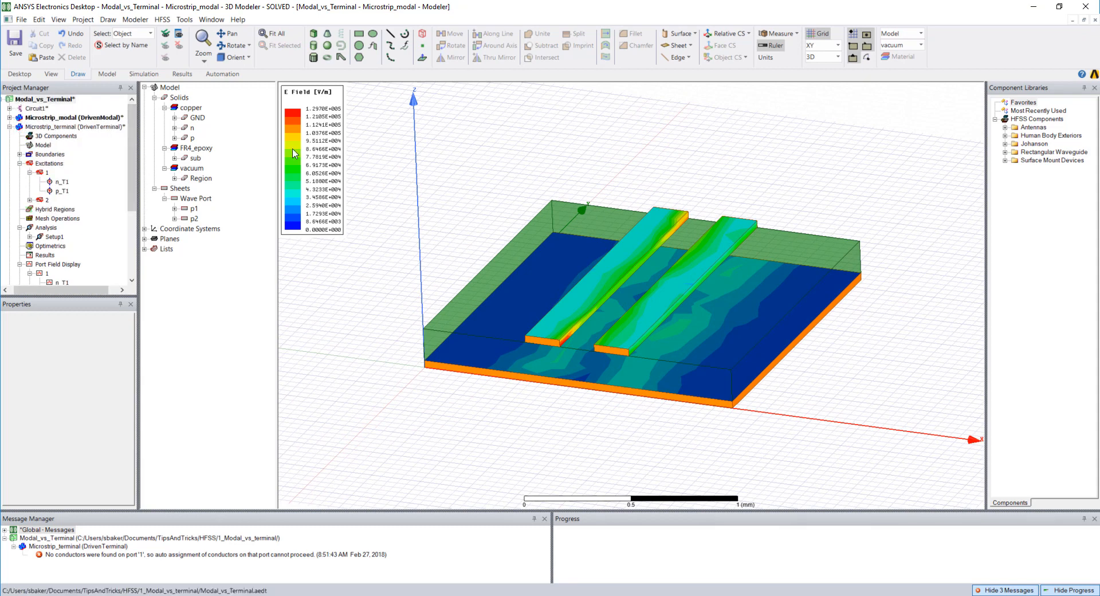
{"action": "left_click", "coordinate": [46, 128]}
{"action": "double_click", "coordinate": [95, 127]}
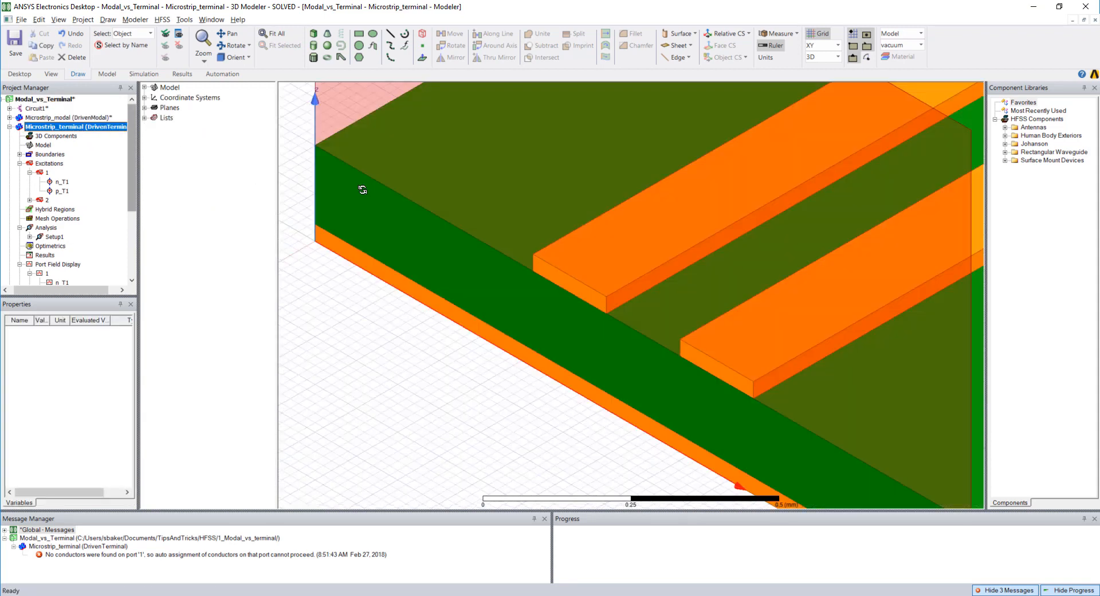
Hide the wave port sheets p1 and p2 in the Microstrip_terminal model.
{"action": "scroll", "coordinate": [510, 308], "scroll_direction": "down", "scroll_amount": 6}
{"action": "left_click", "coordinate": [774, 212]}
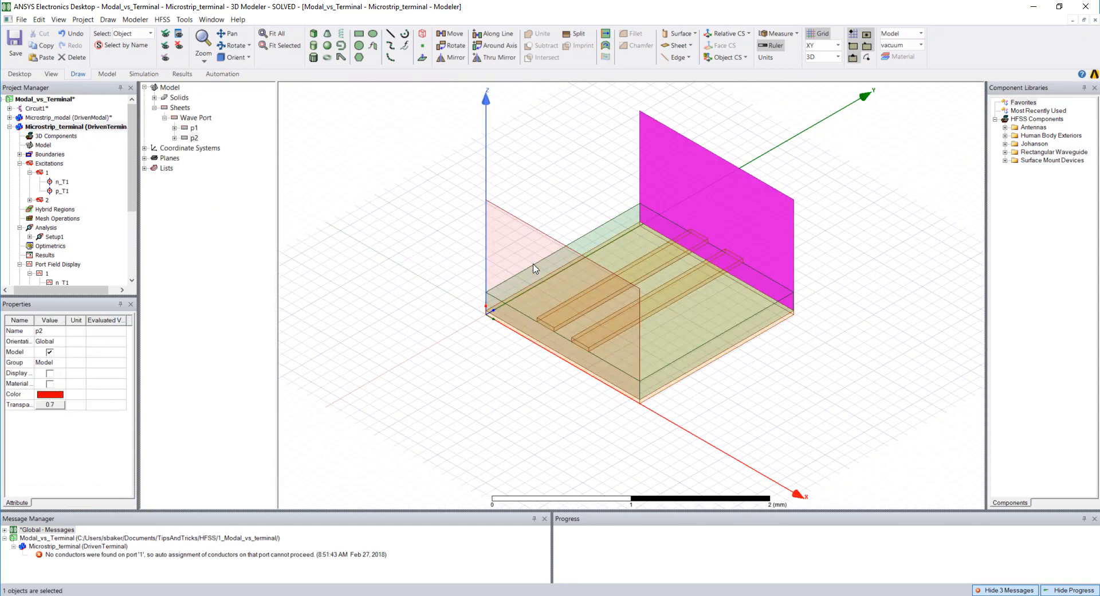
{"action": "left_click", "coordinate": [519, 242], "text": "ctrl"}
{"action": "left_click", "coordinate": [922, 303]}
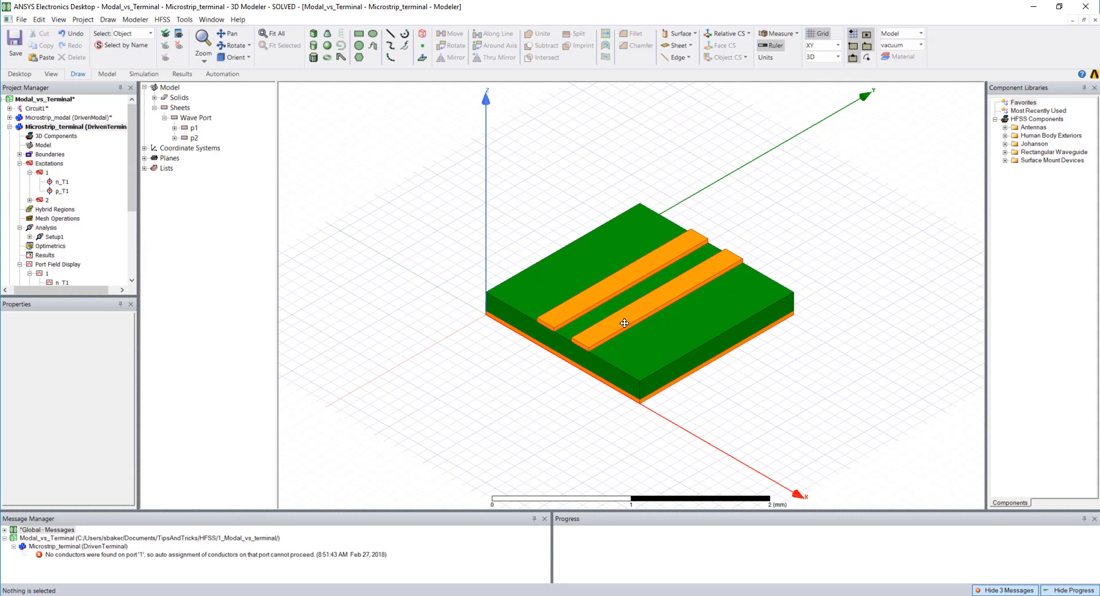
Plot the E-field magnitude (Mag_E) on the copper ground plane and both traces of the Microstrip_terminal model.
{"action": "scroll", "coordinate": [624, 323], "scroll_direction": "up", "scroll_amount": 4}
{"action": "left_click", "coordinate": [653, 309]}
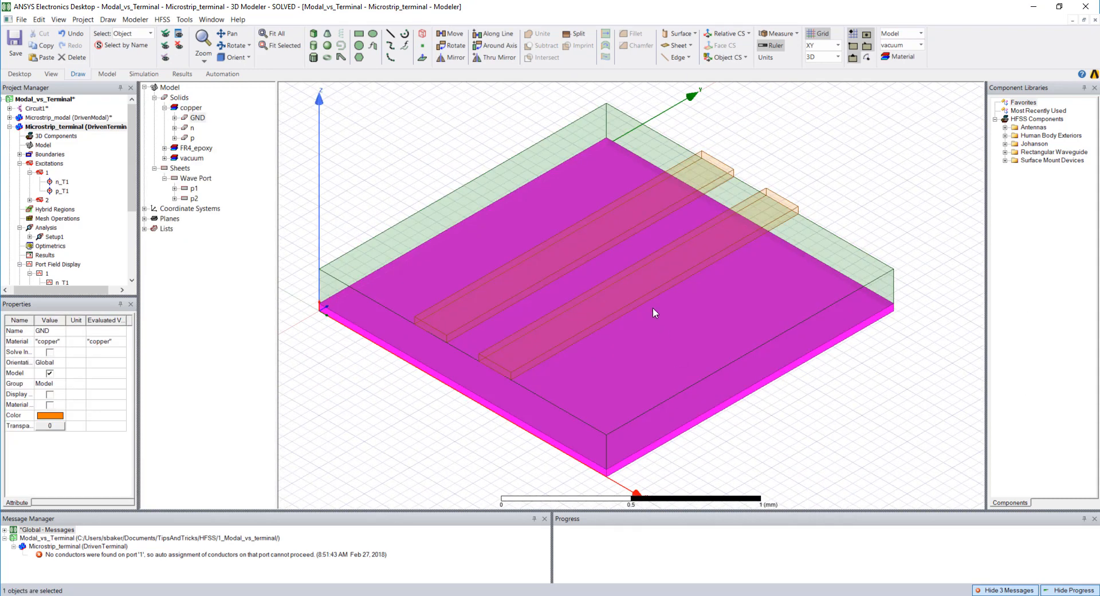
{"action": "left_click", "coordinate": [638, 278], "text": "ctrl"}
{"action": "left_click", "coordinate": [603, 239], "text": "ctrl"}
{"action": "right_click", "coordinate": [603, 243]}
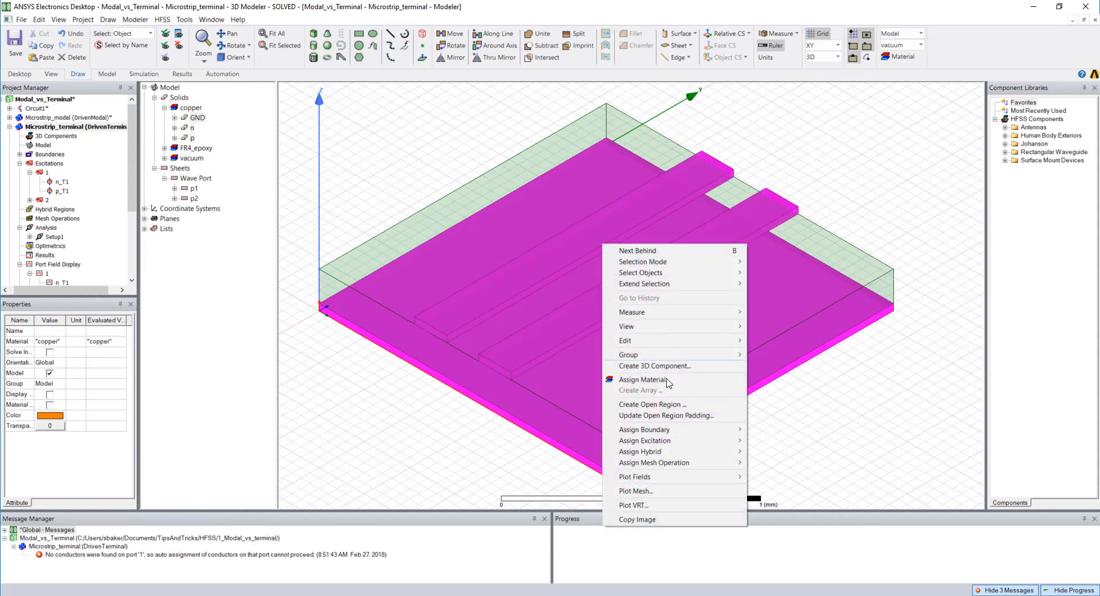
{"action": "mouse_move", "coordinate": [670, 476]}
{"action": "mouse_move", "coordinate": [768, 475]}
{"action": "left_click", "coordinate": [871, 475]}
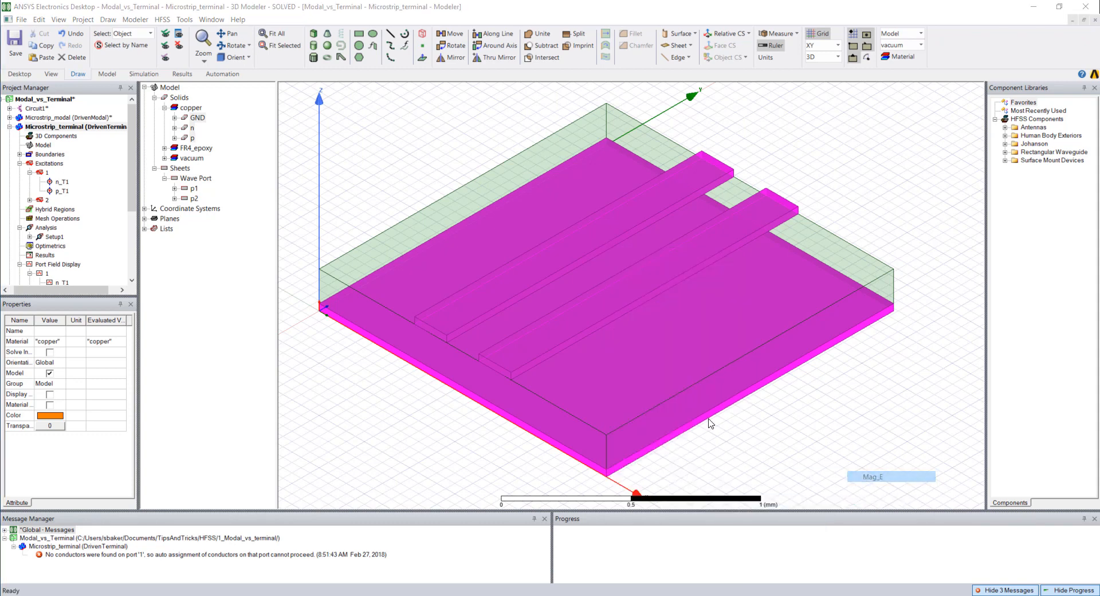
{"action": "left_click", "coordinate": [533, 398]}
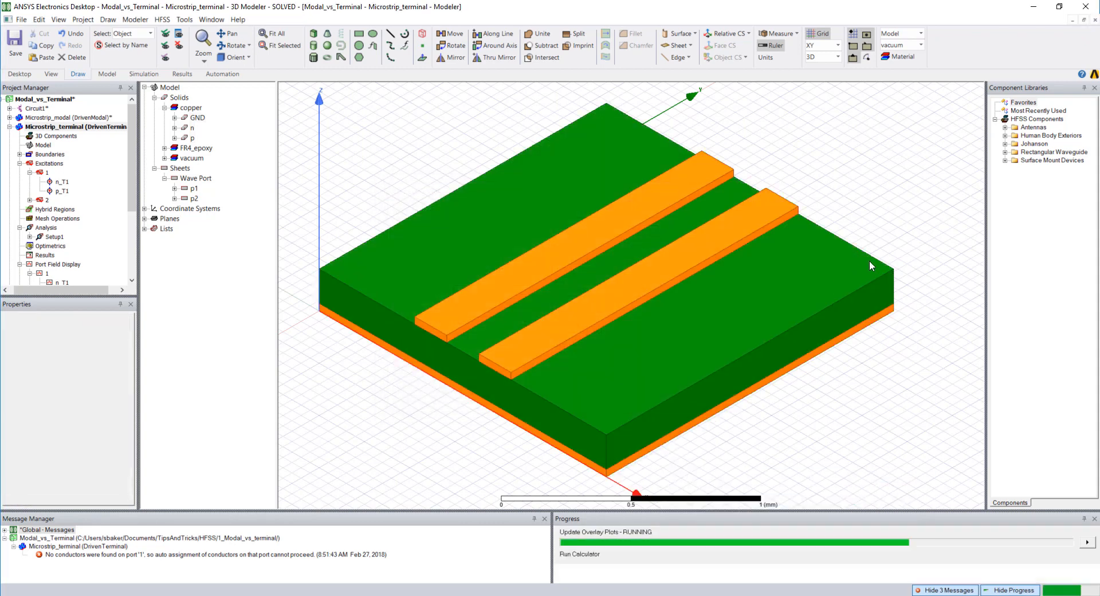
Set the transparency of the FR4_epoxy substrate (sub) to 0.85 and clear the selection.
{"action": "left_click", "coordinate": [576, 278]}
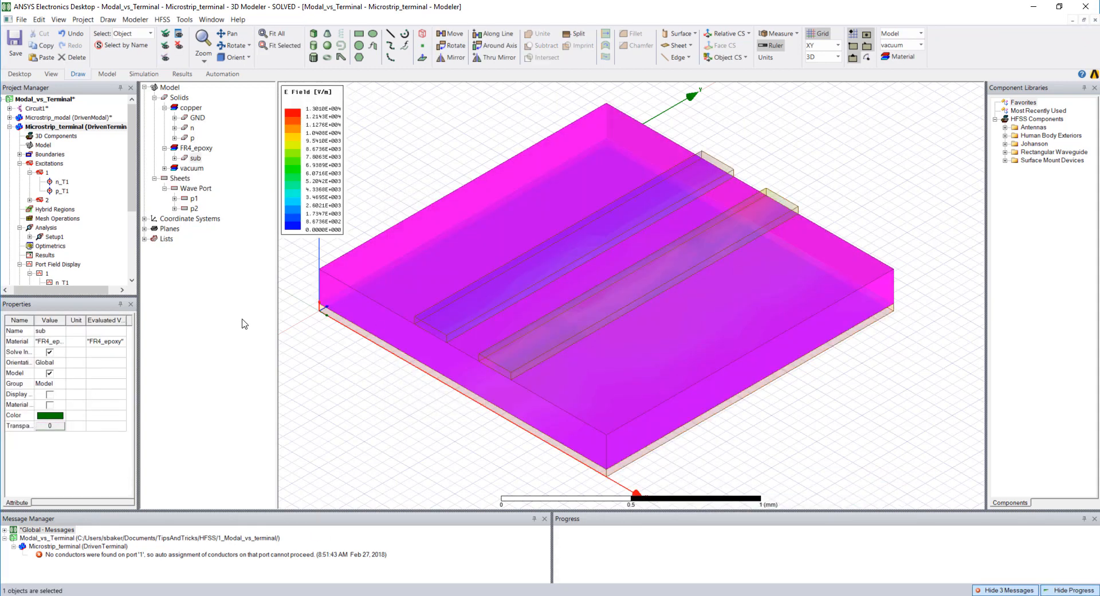
{"action": "left_click", "coordinate": [41, 425]}
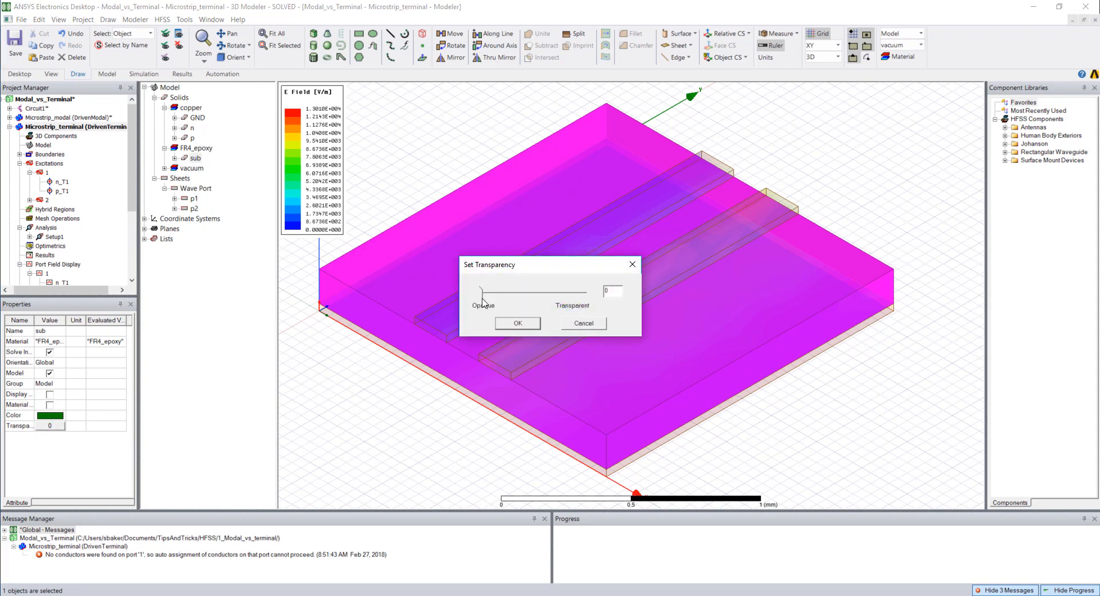
{"action": "left_click_drag", "start_coordinate": [480, 296], "coordinate": [572, 298]}
{"action": "left_click", "coordinate": [527, 324]}
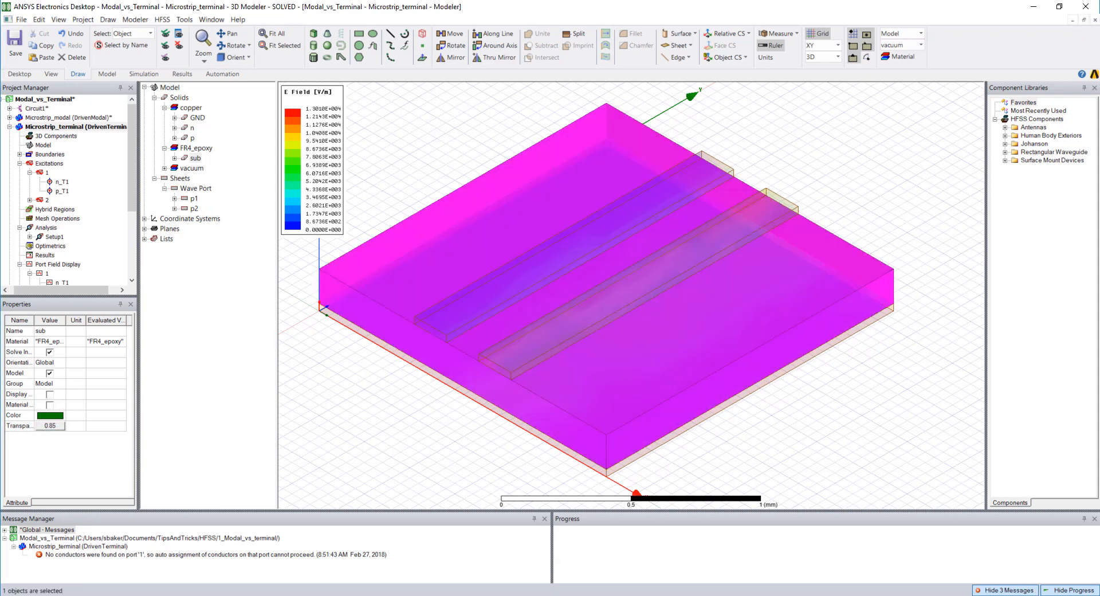
{"action": "left_click", "coordinate": [595, 391]}
Set source p_T1 to 1 V with a 180 deg phase, keep n_T1 at 1 V, and apply it to the field plot.
{"action": "left_click_drag", "start_coordinate": [441, 336], "coordinate": [530, 312], "text": "shift"}
{"action": "right_click", "coordinate": [48, 164]}
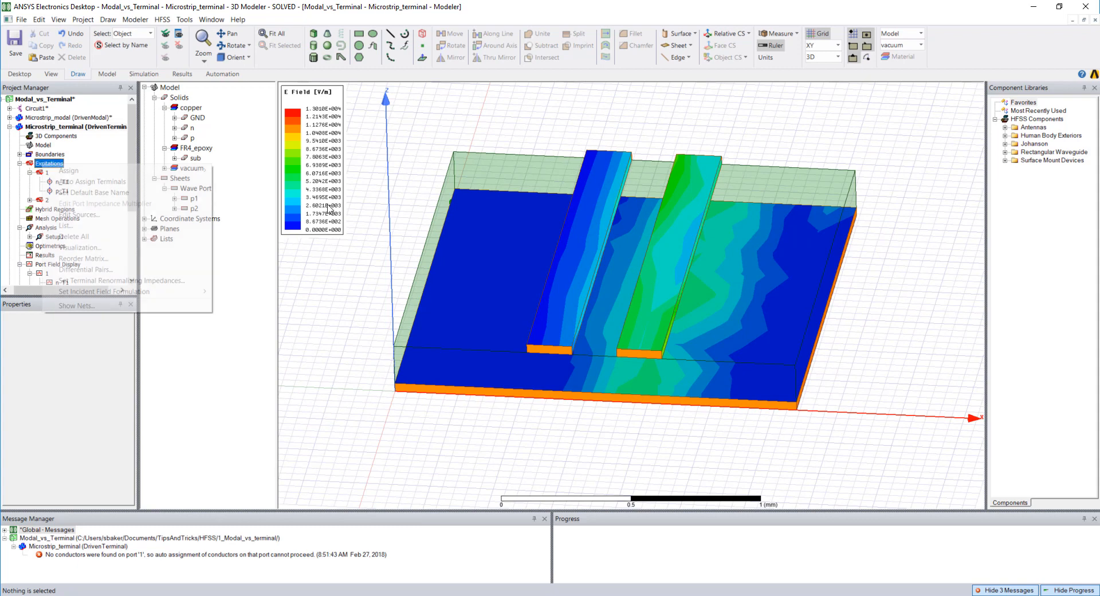
{"action": "left_click", "coordinate": [81, 214]}
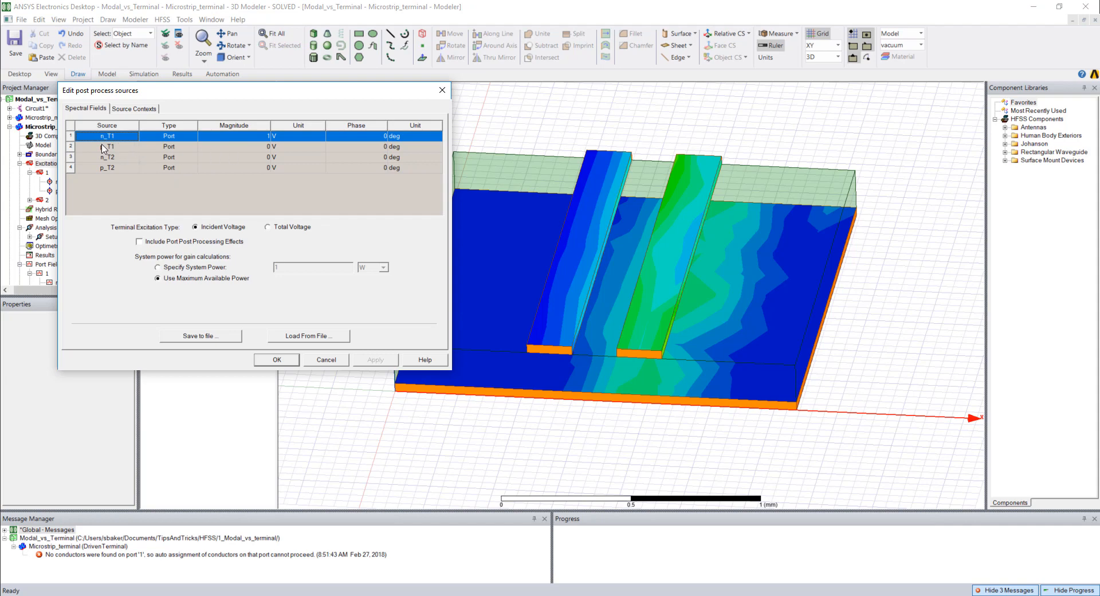
{"action": "double_click", "coordinate": [227, 148]}
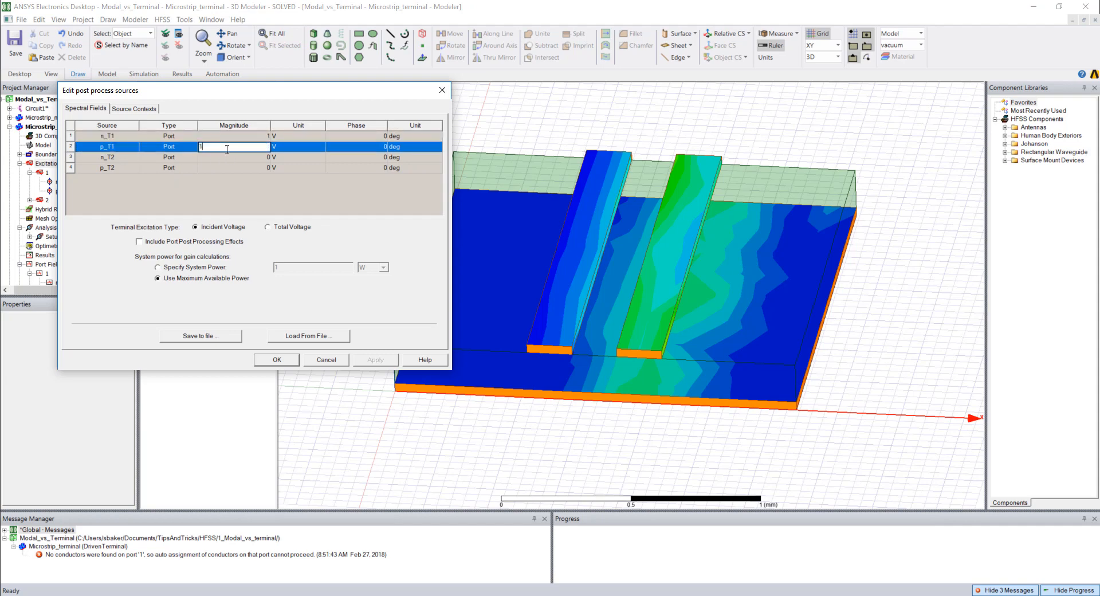
{"action": "key", "text": "Return"}
{"action": "double_click", "coordinate": [377, 148]}
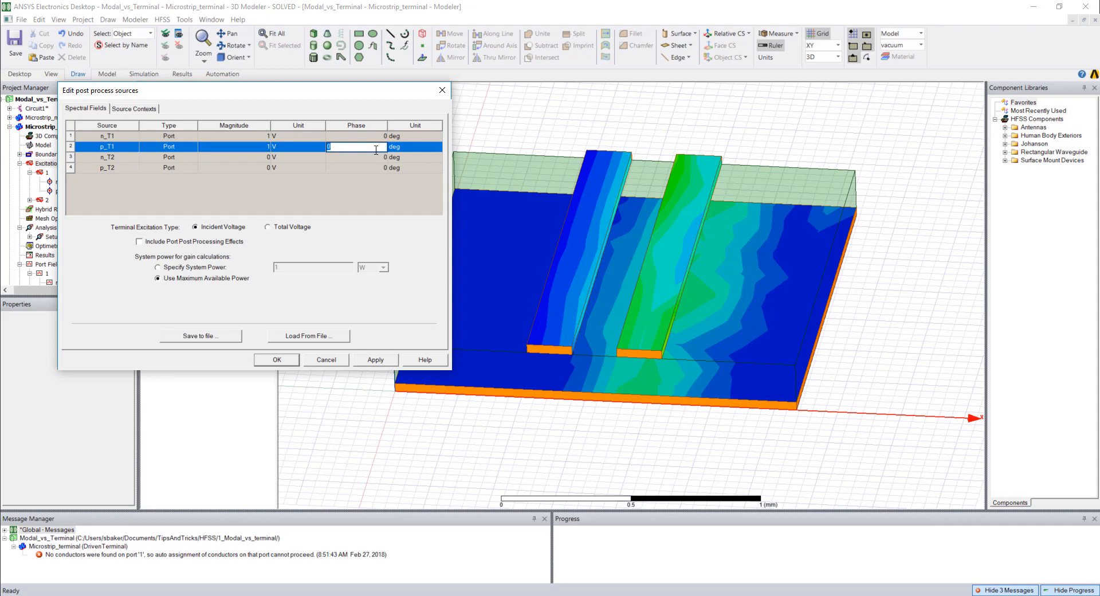
{"action": "key", "text": "Return"}
{"action": "left_click", "coordinate": [375, 359]}
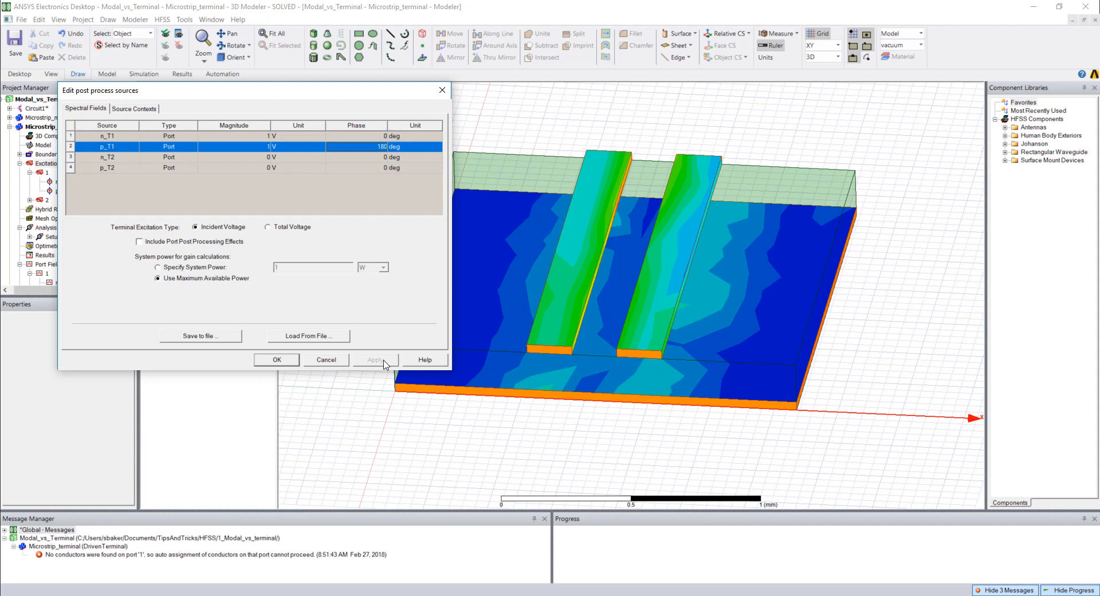
Set the phase of source p_T1 to 0 deg, apply it, and examine the E-field around both traces.
{"action": "left_click", "coordinate": [363, 147]}
{"action": "key", "text": "Return"}
{"action": "left_click", "coordinate": [375, 359]}
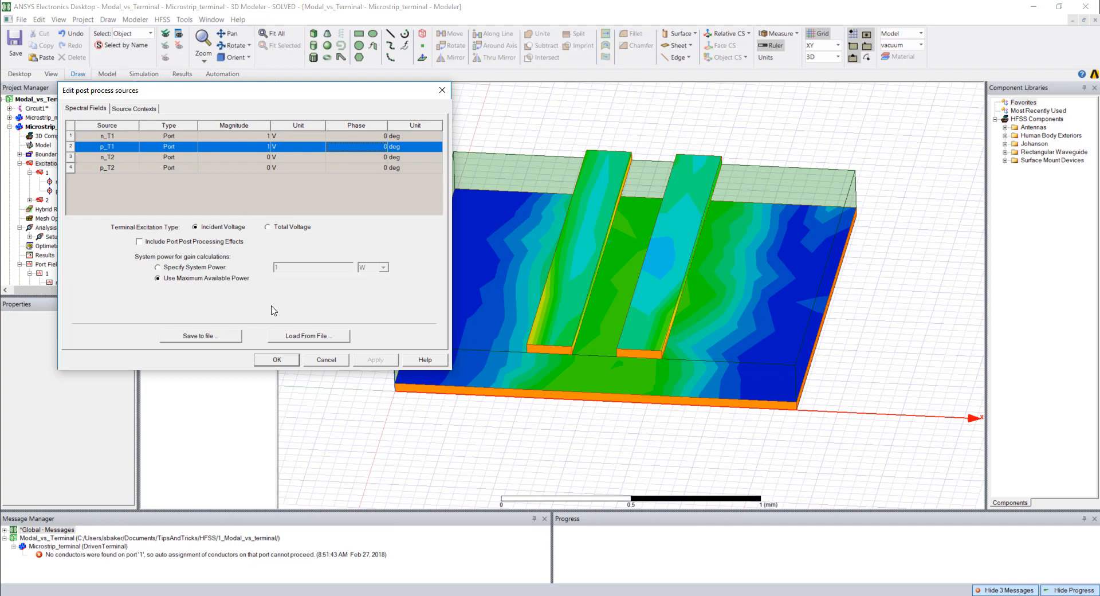
{"action": "left_click", "coordinate": [281, 359]}
{"action": "left_click_drag", "start_coordinate": [428, 257], "coordinate": [504, 285], "text": "alt"}
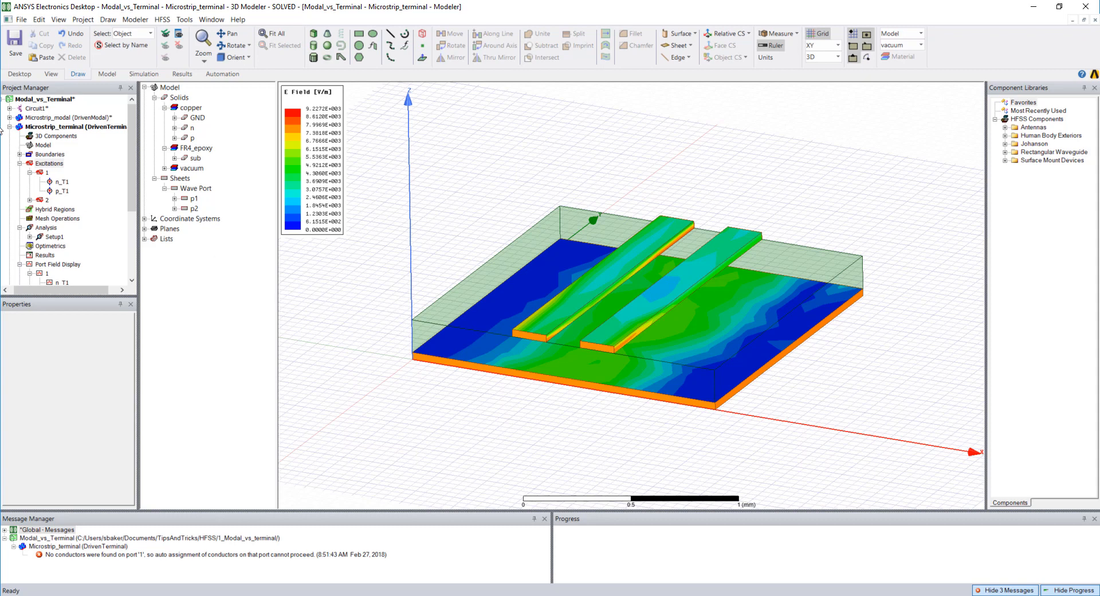
Review the reference conductor and terminal naming settings for auto-assigning terminals on wave port 1, without applying them.
{"action": "left_click", "coordinate": [74, 127]}
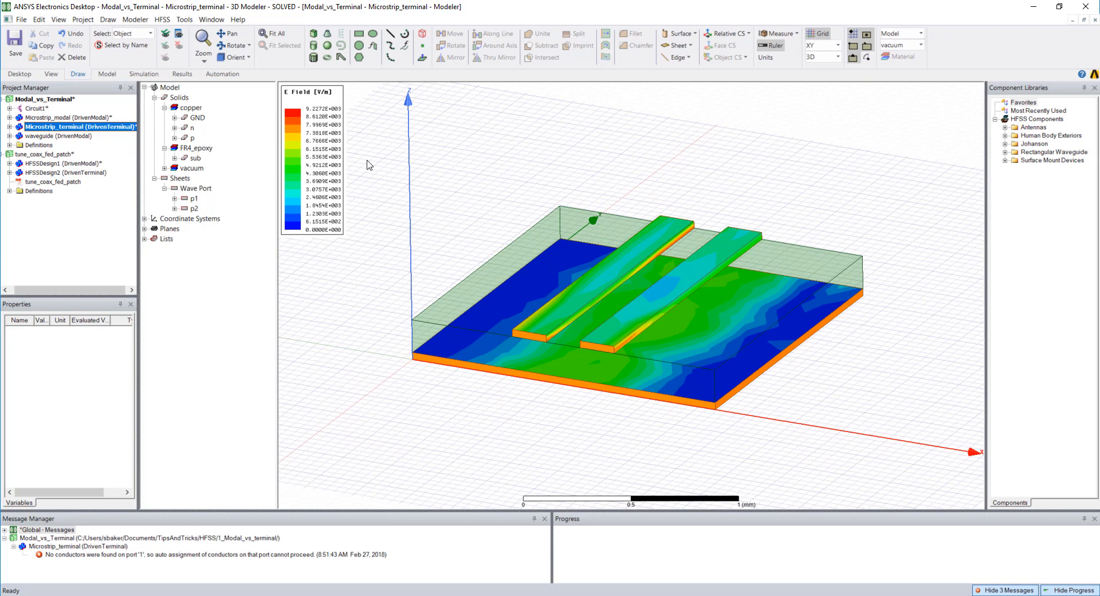
{"action": "left_click", "coordinate": [10, 126]}
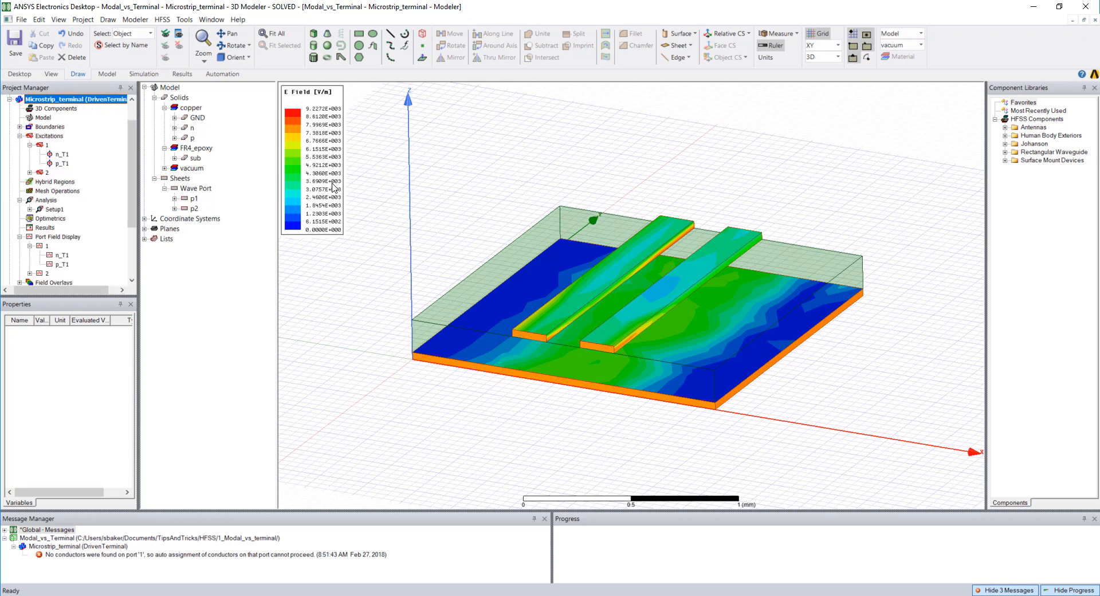
{"action": "right_click", "coordinate": [47, 145]}
{"action": "left_click", "coordinate": [94, 237]}
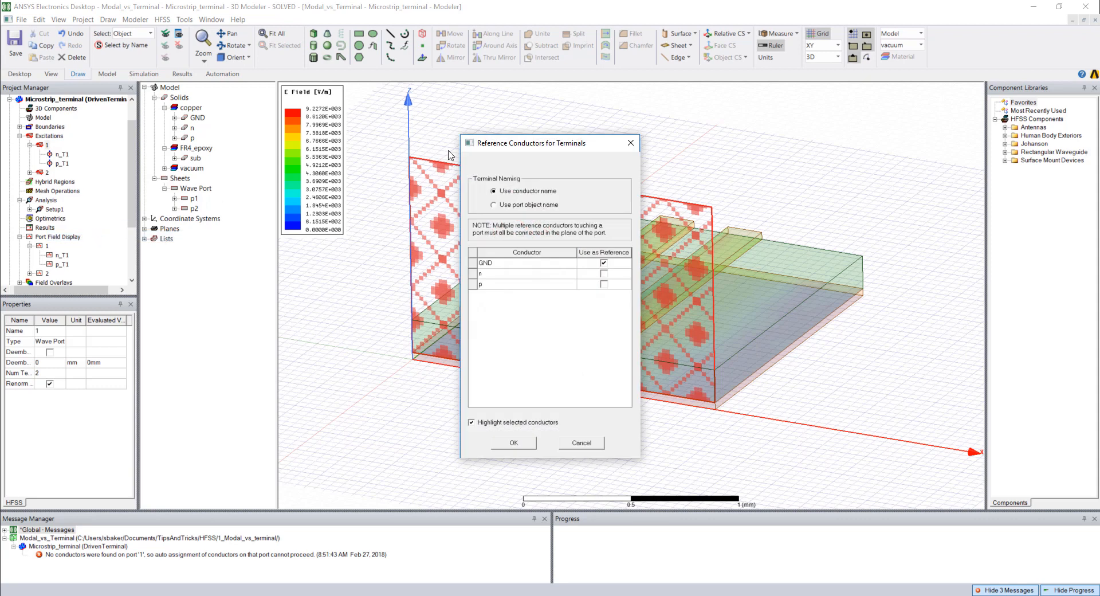
{"action": "left_click_drag", "start_coordinate": [510, 144], "coordinate": [216, 148]}
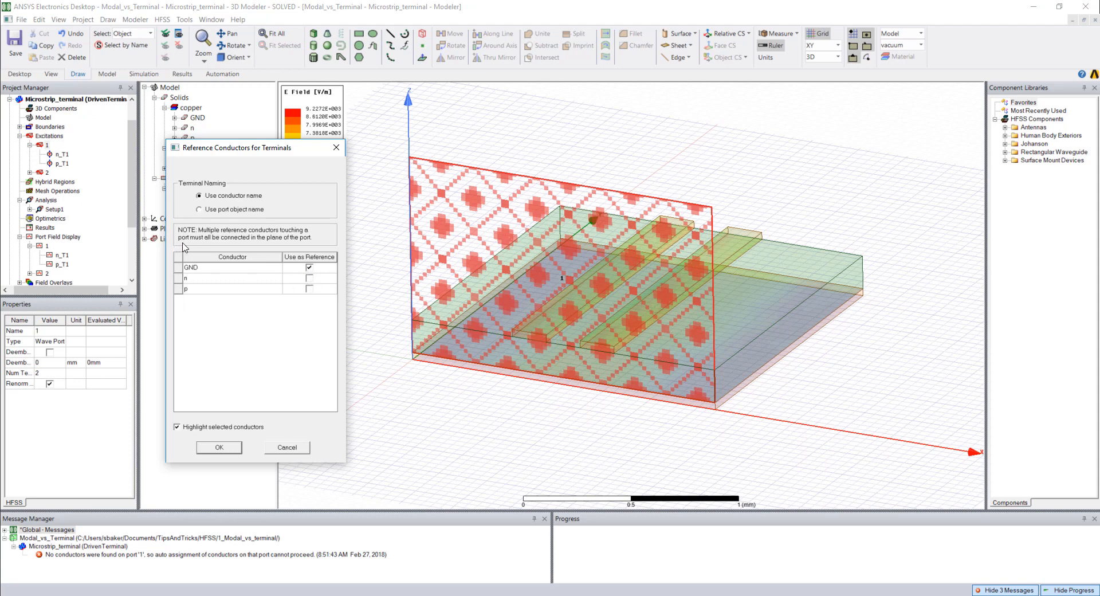
{"action": "left_click", "coordinate": [295, 448]}
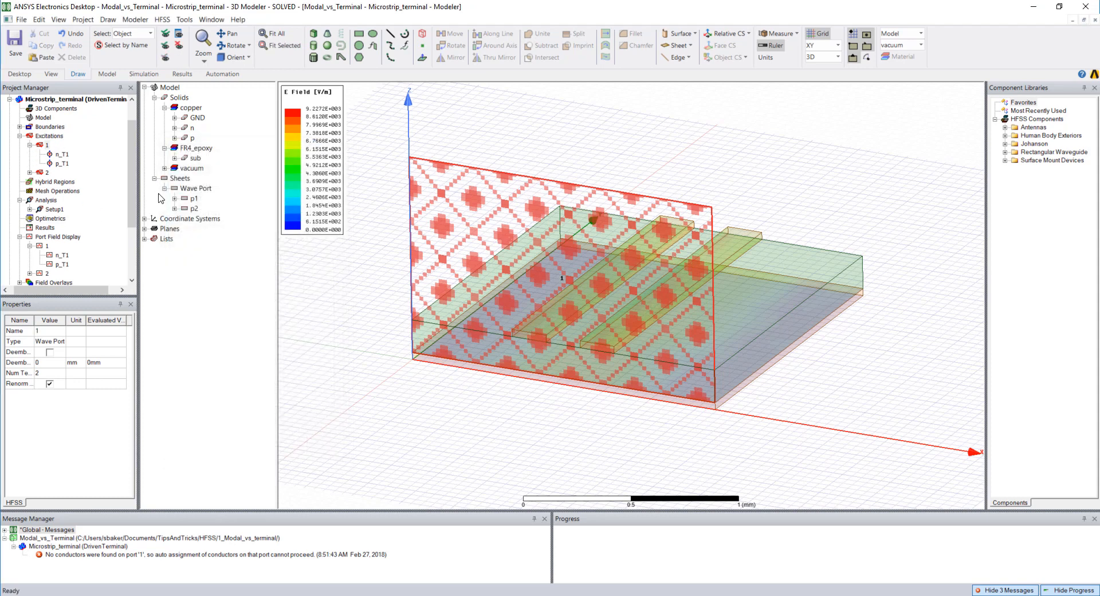
Collapse the Microstrip_terminal design in the project and open the Circuit1 schematic.
{"action": "left_click_drag", "start_coordinate": [133, 154], "coordinate": [132, 143]}
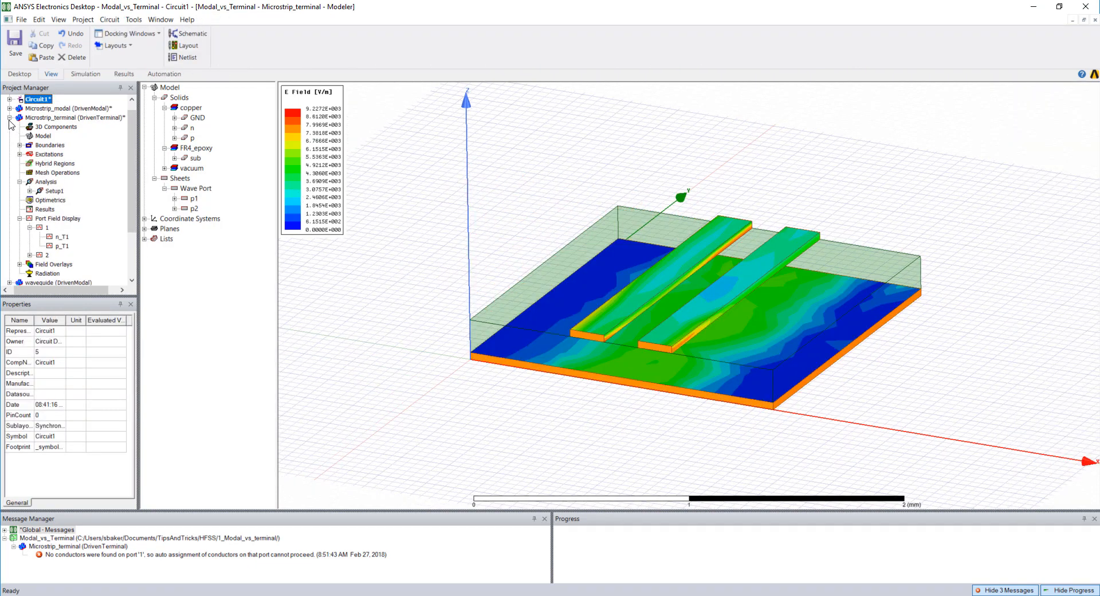
{"action": "left_click", "coordinate": [9, 117]}
{"action": "double_click", "coordinate": [38, 109]}
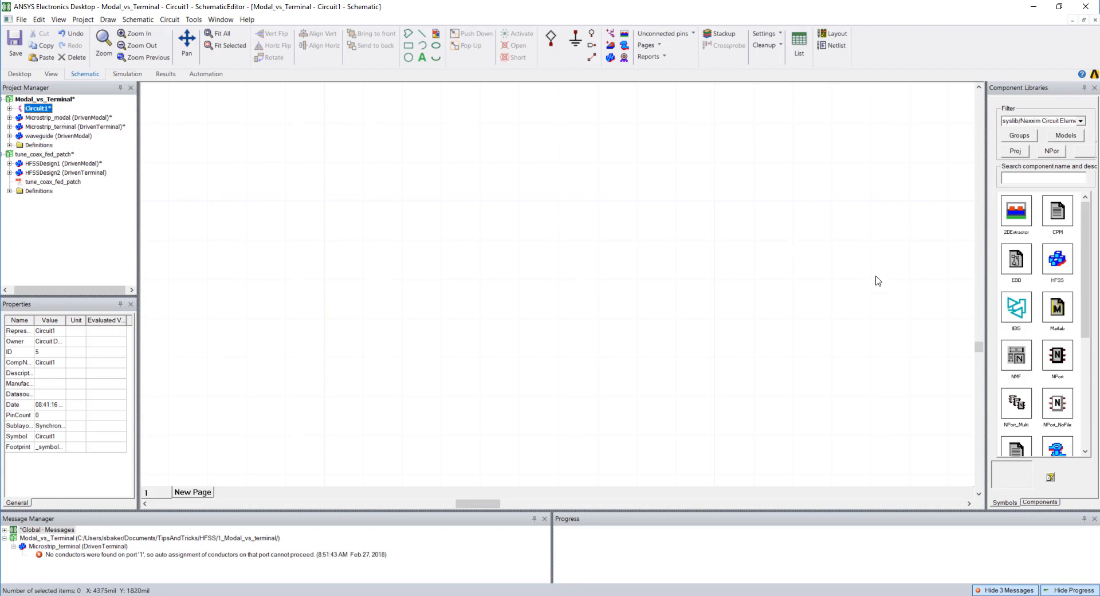
Import Modal_vs_Terminal_Microstrip_modal.s4p as an NPort component and place it in the upper part of the Circuit1 schematic.
{"action": "double_click", "coordinate": [1058, 373]}
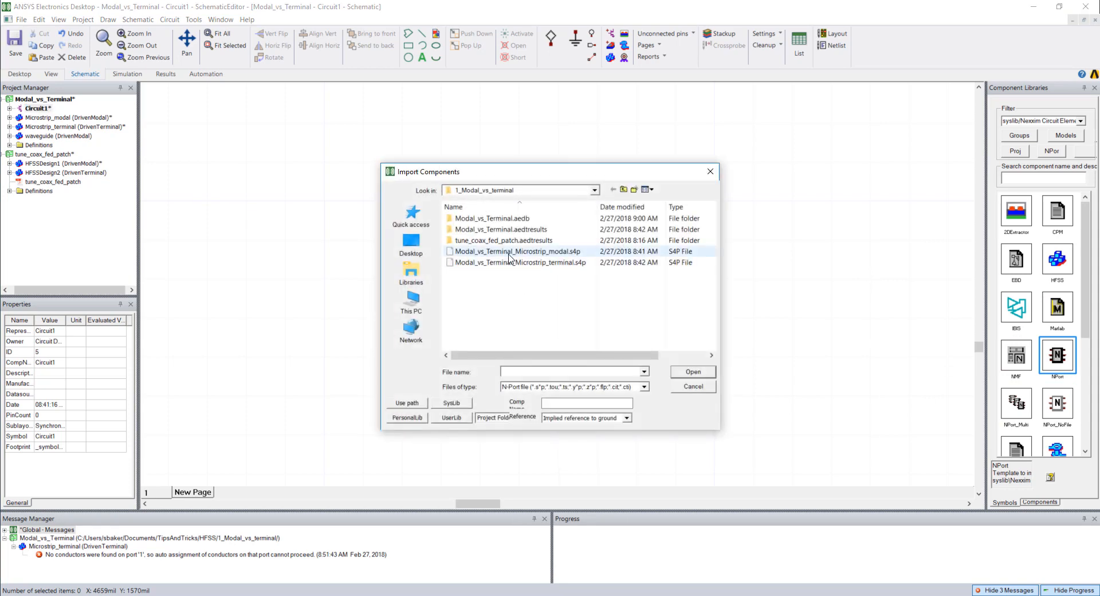
{"action": "left_click", "coordinate": [510, 252]}
{"action": "left_click", "coordinate": [693, 371]}
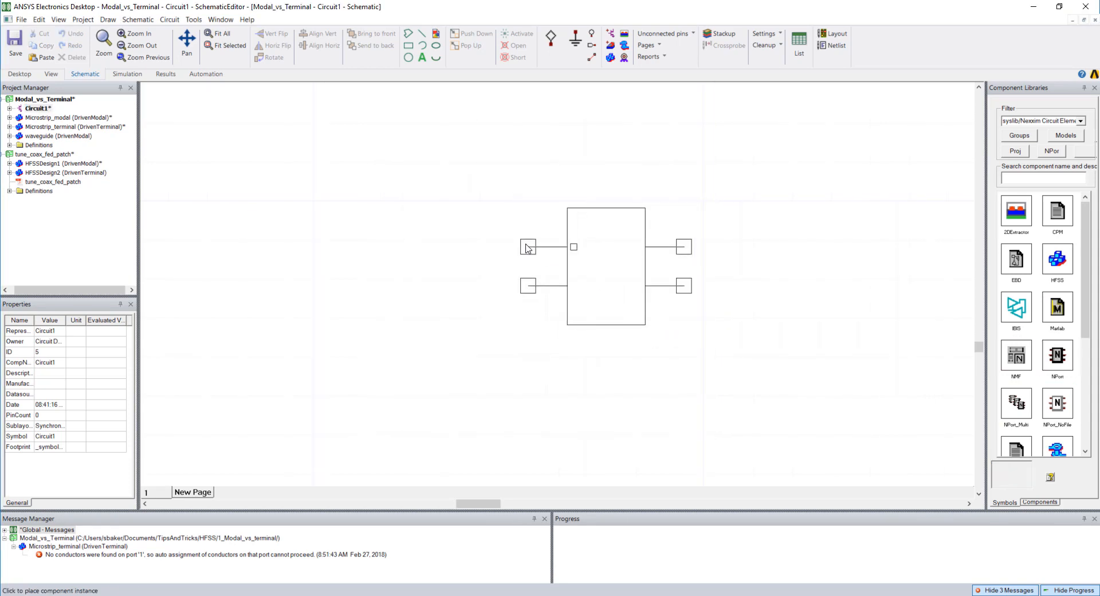
{"action": "left_click", "coordinate": [469, 200]}
{"action": "key", "text": "Escape"}
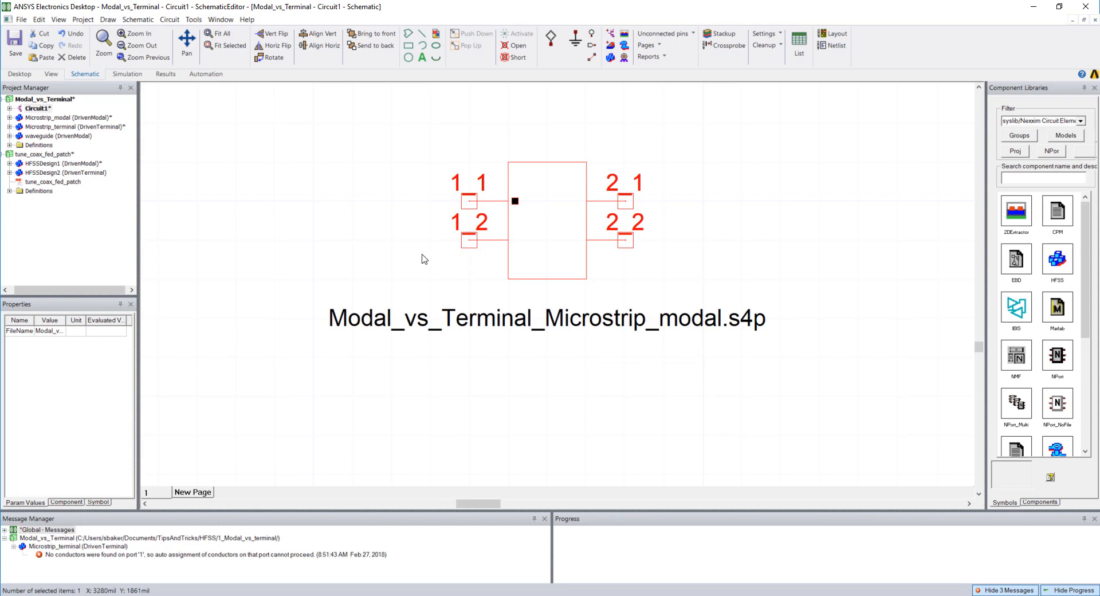
Import Modal_vs_Terminal_Microstrip_terminal.s4p as an NPort, place it below the modal component, and compare the pins of both.
{"action": "scroll", "coordinate": [438, 321], "scroll_direction": "down", "scroll_amount": 2}
{"action": "left_click", "coordinate": [878, 463]}
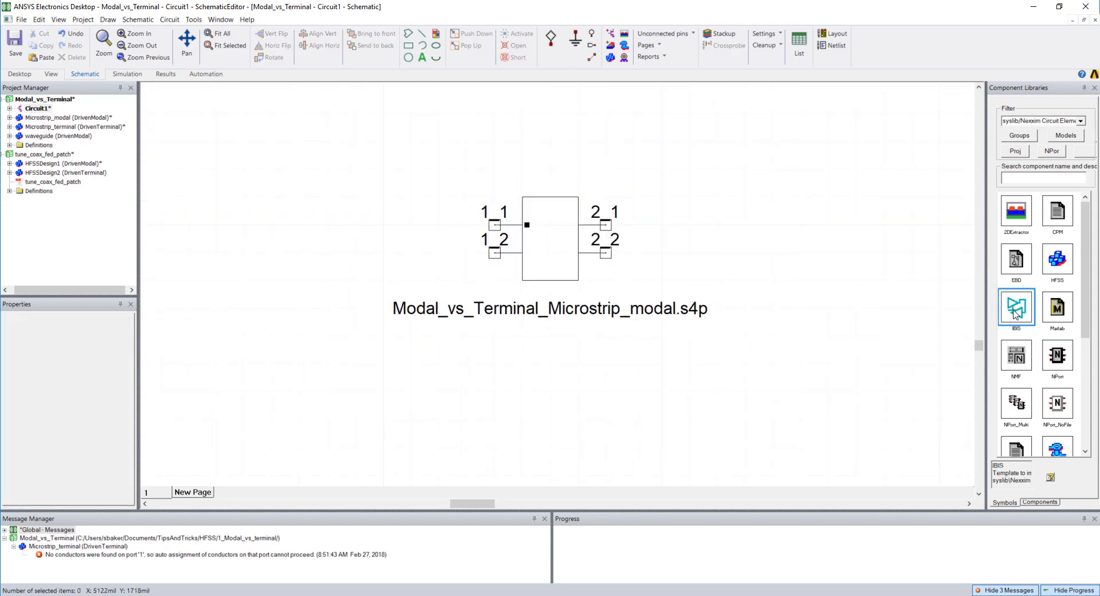
{"action": "double_click", "coordinate": [1054, 361]}
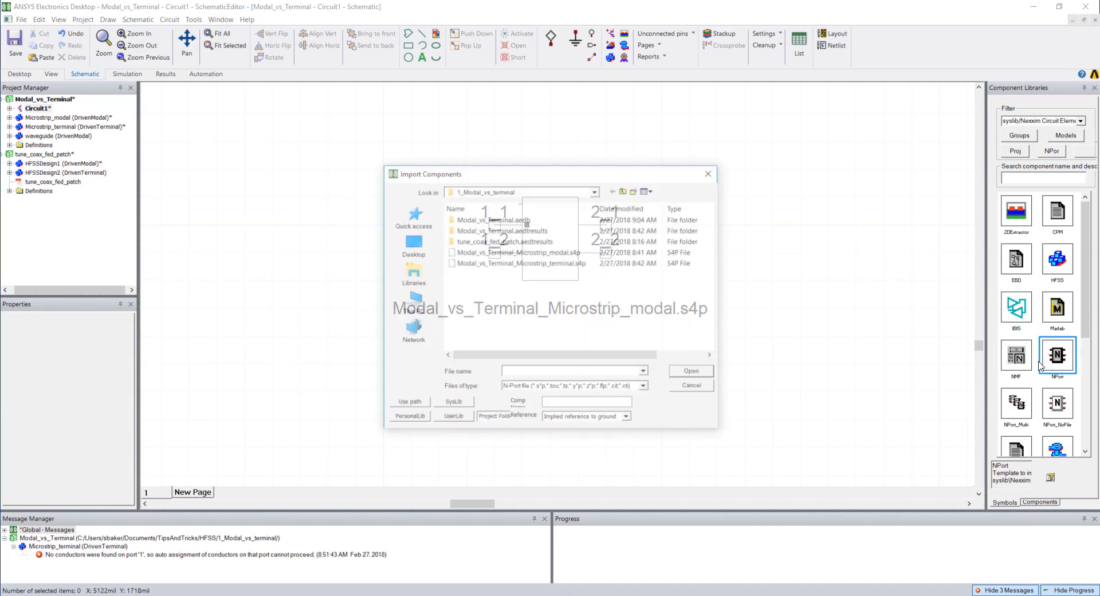
{"action": "left_click", "coordinate": [538, 263]}
{"action": "left_click", "coordinate": [693, 371]}
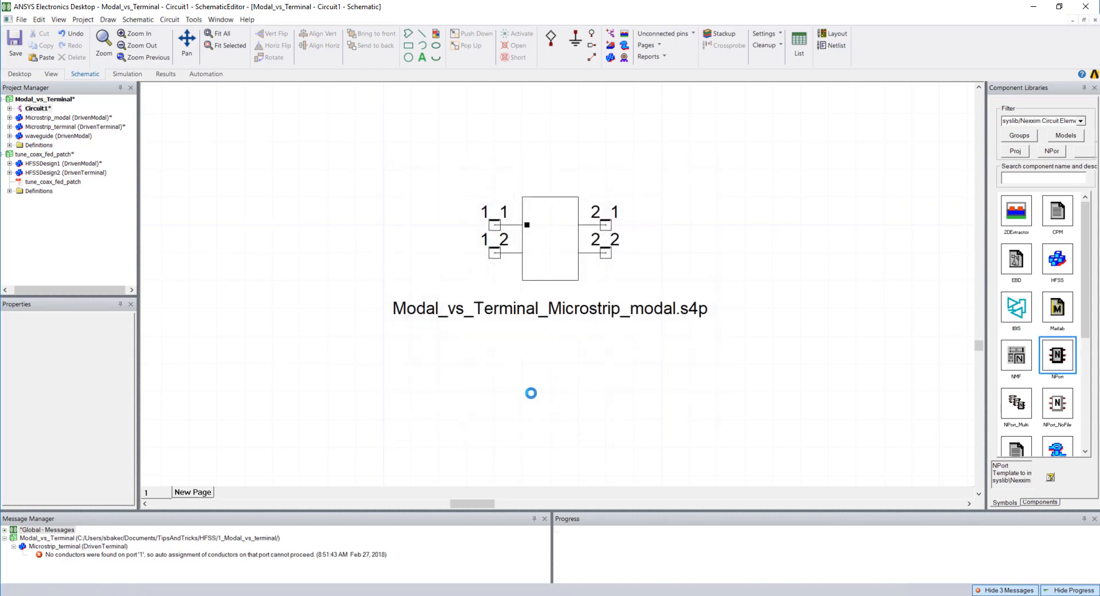
{"action": "left_click", "coordinate": [486, 391]}
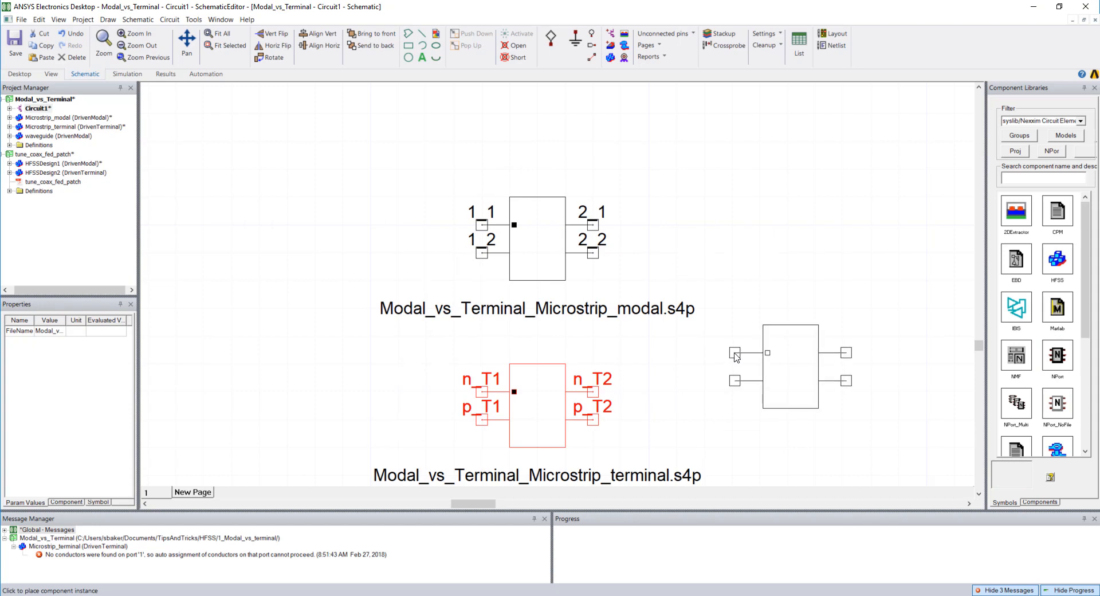
{"action": "key", "text": "Escape"}
{"action": "left_click_drag", "start_coordinate": [690, 395], "coordinate": [699, 269], "text": "shift"}
{"action": "key", "text": "Escape"}
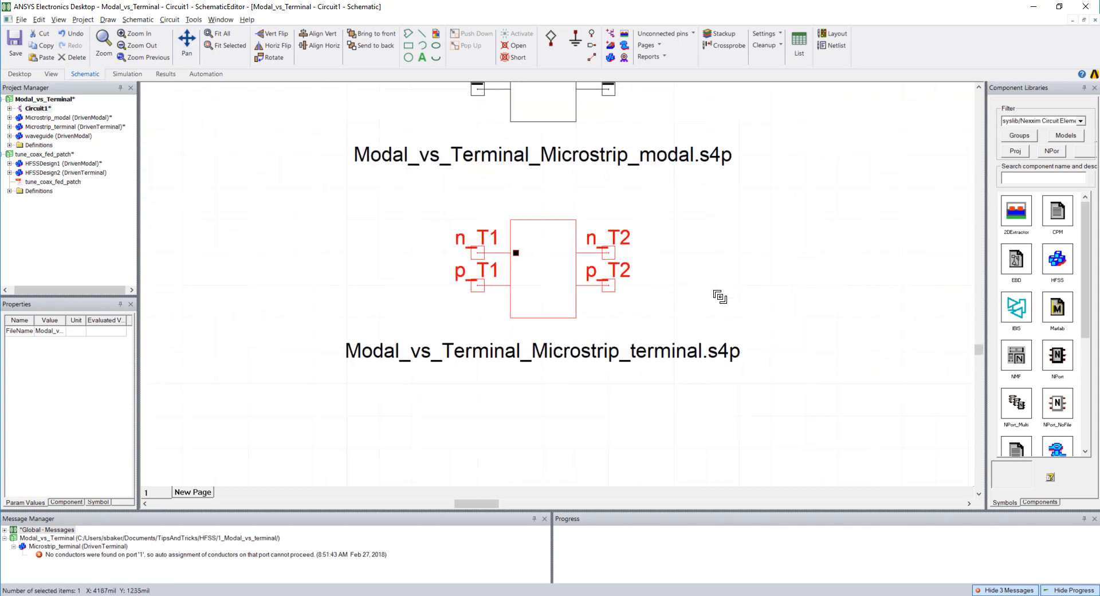
{"action": "scroll", "coordinate": [442, 236], "scroll_direction": "up", "scroll_amount": 2, "text": "ctrl"}
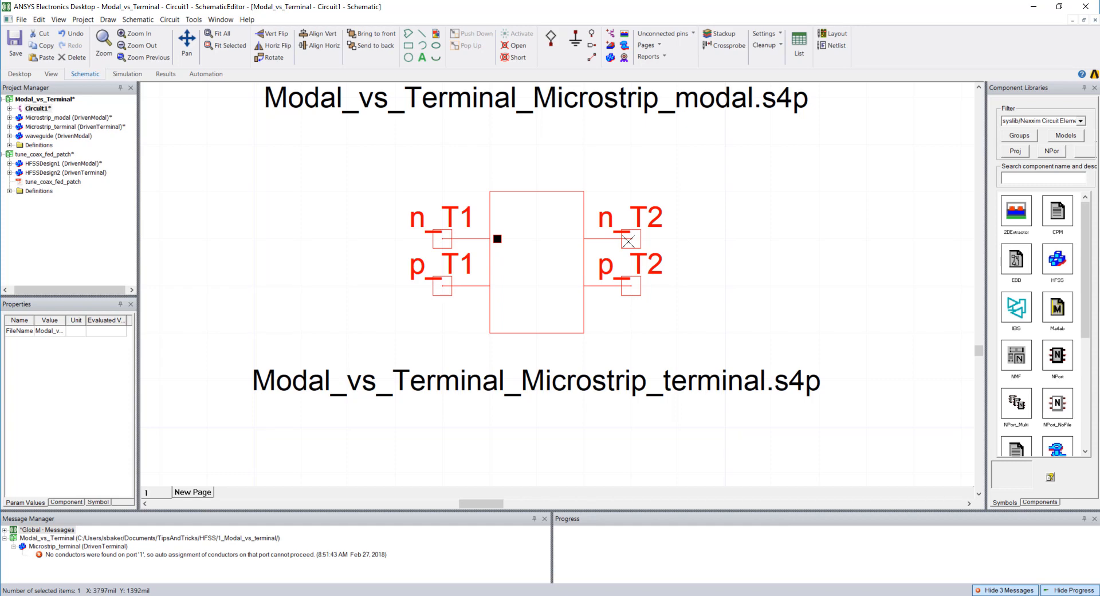
{"action": "scroll", "coordinate": [791, 255], "scroll_direction": "down", "scroll_amount": 3, "text": "ctrl"}
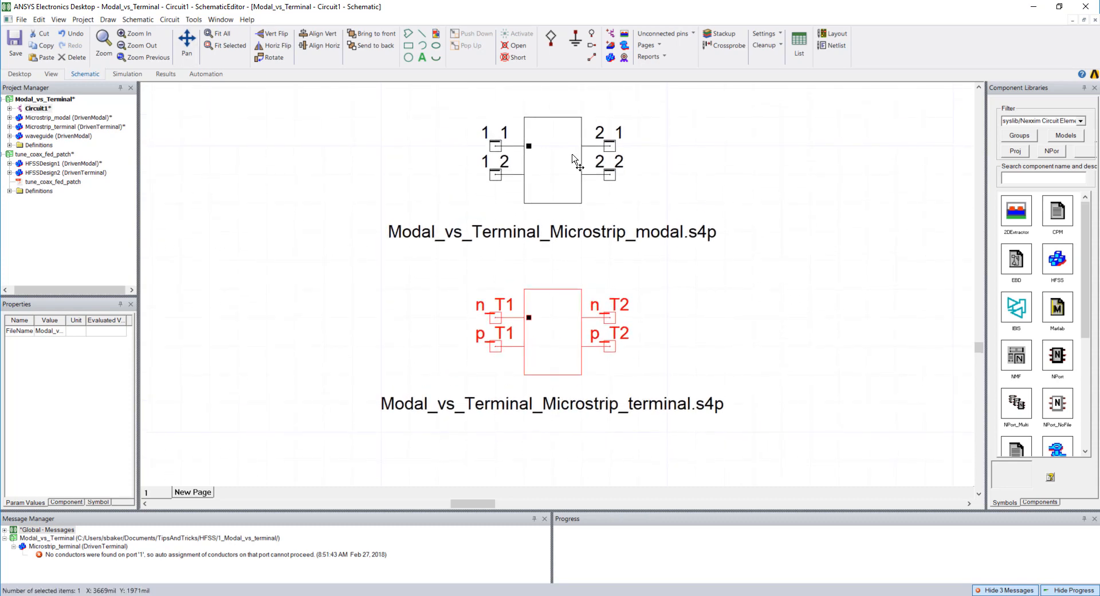
Expand the waveguide design in the project.
{"action": "left_click", "coordinate": [150, 179]}
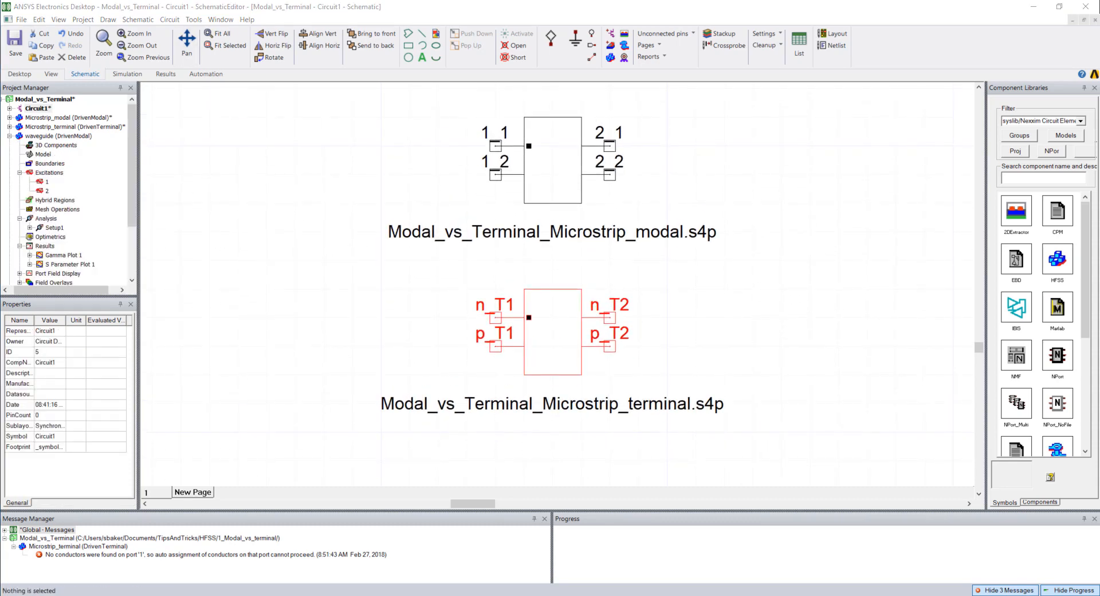